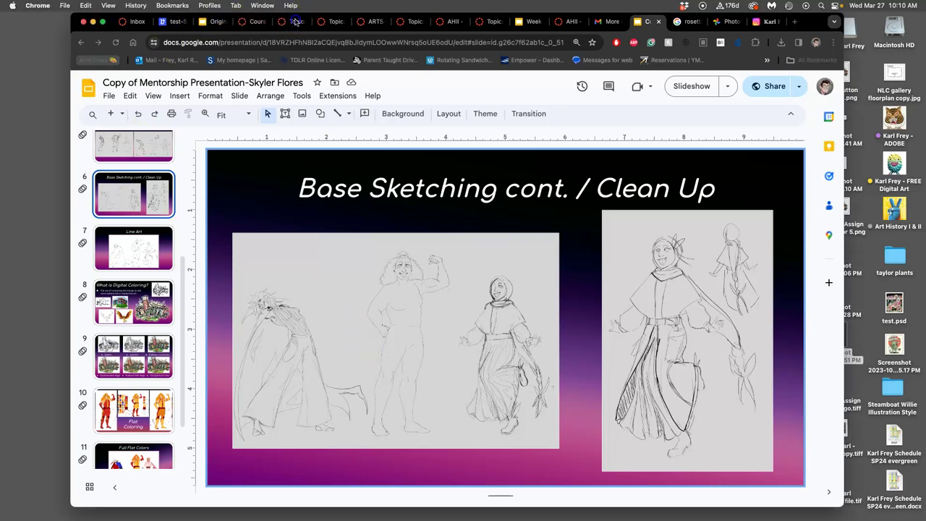
Go to the ARTS-2348-002 course home page from the Canvas courses list.
left_click(294, 22)
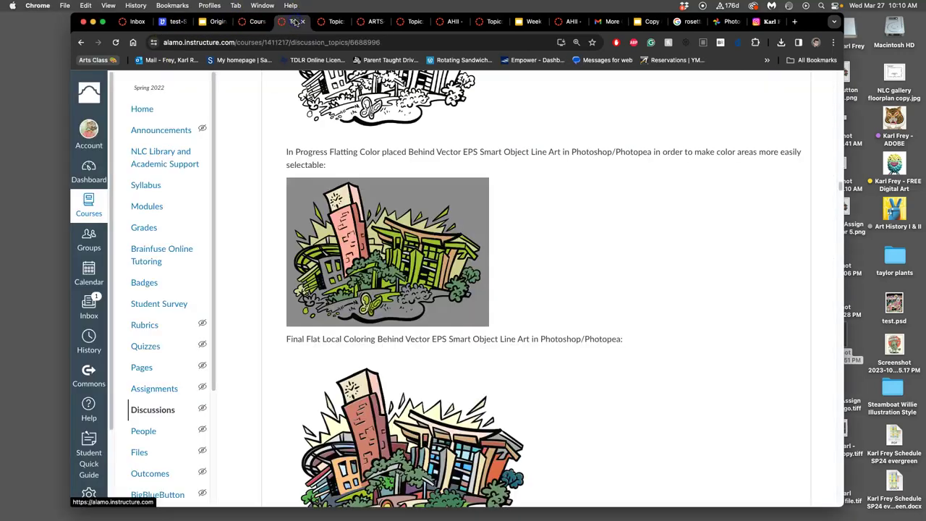
left_click(335, 22)
scroll(403, 129, "up", 15)
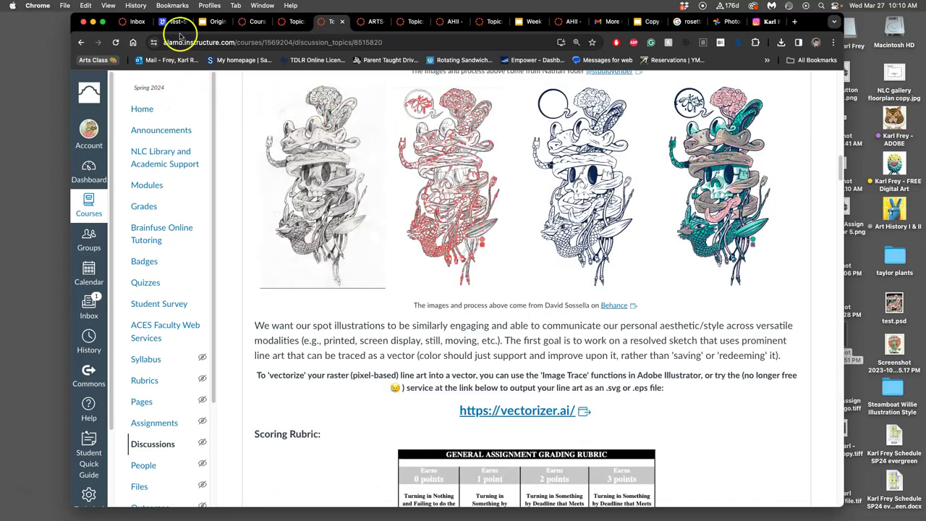
left_click(89, 204)
left_click(192, 296)
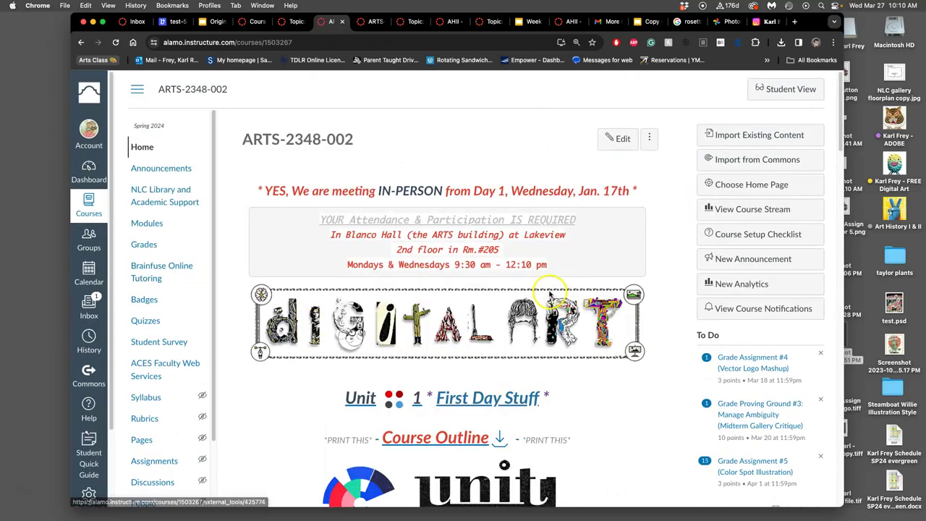
Open Assignment Sheets and scroll down to the Assignment #5 Color Spot Illustration links.
scroll(546, 313, "down", 3)
scroll(546, 313, "down", 4)
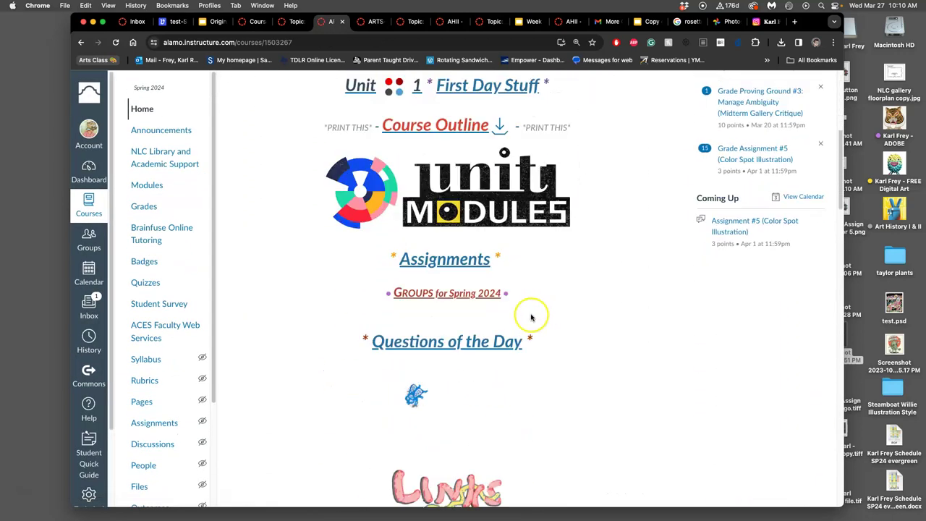
left_click(463, 262)
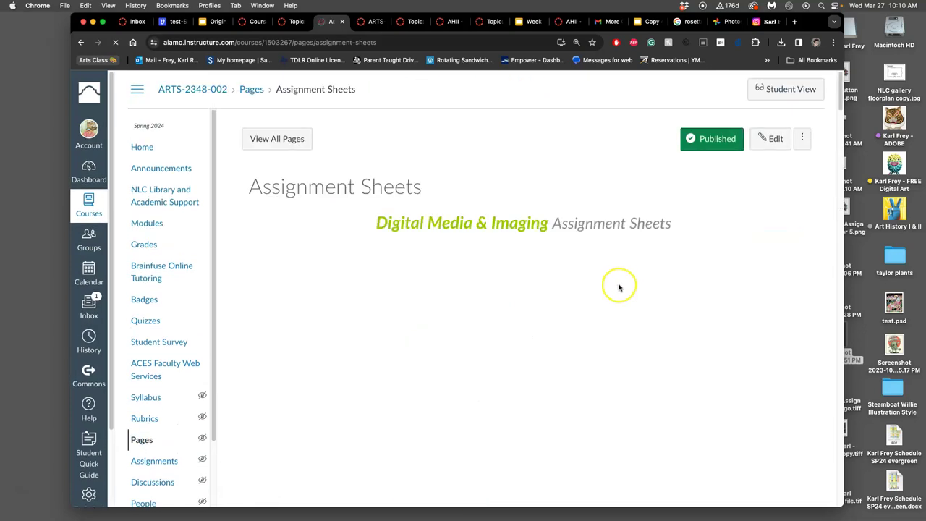
scroll(597, 295, "down", 15)
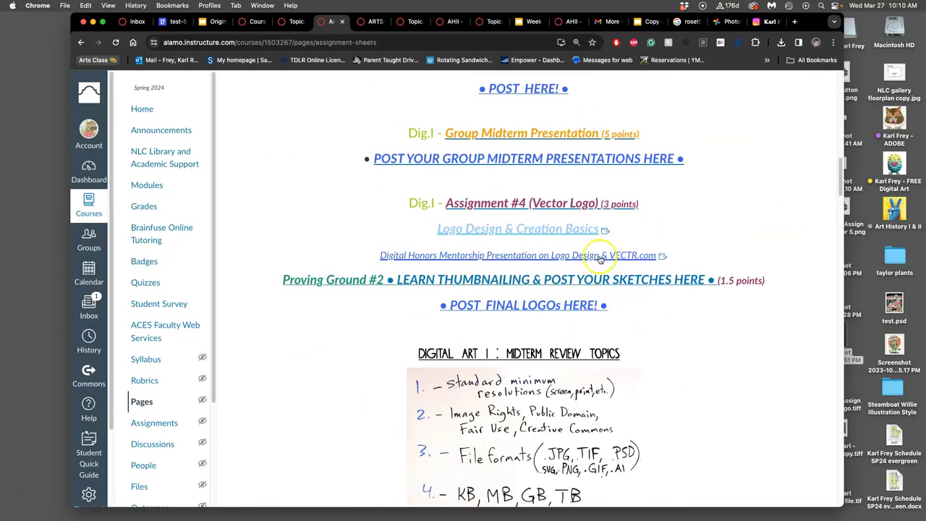
scroll(599, 246, "down", 12)
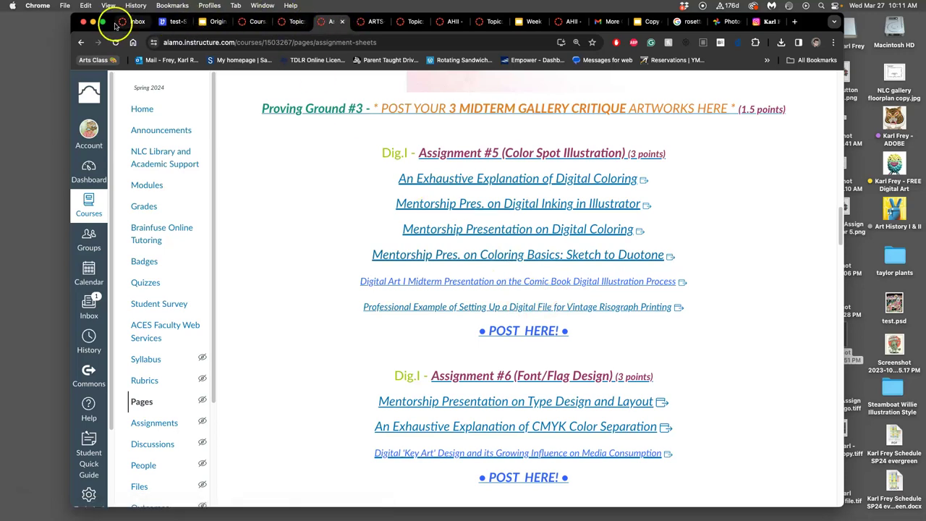
left_click_drag(108, 25, 62, 24)
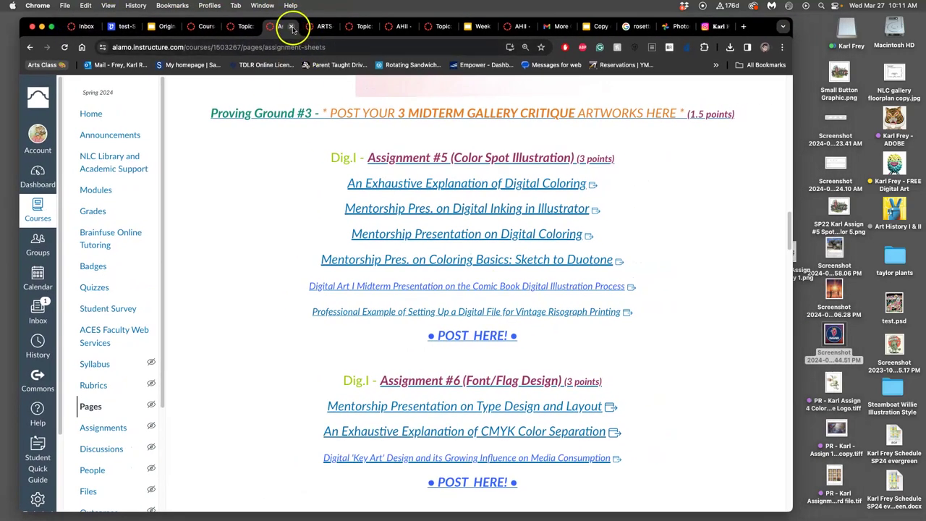
Close the four leftover course, AHII and discussion tabs.
left_click(326, 27)
left_click(329, 27)
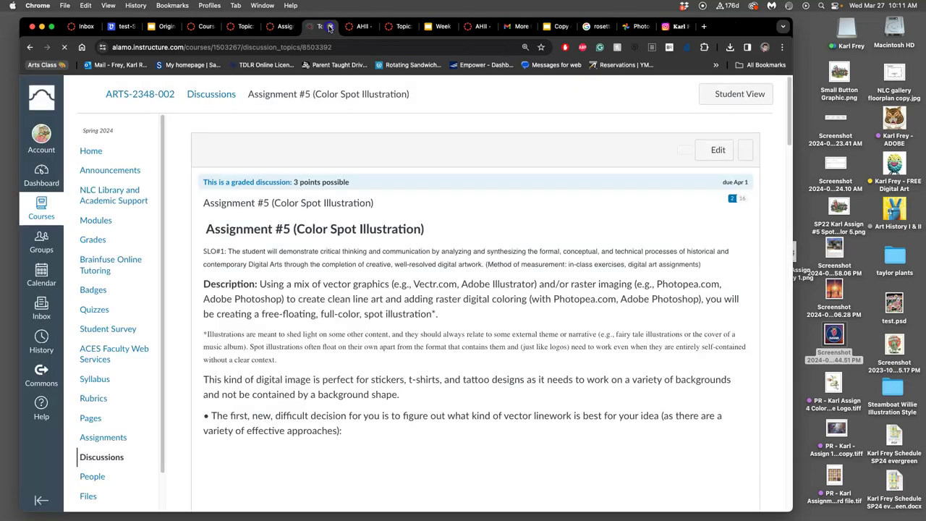
left_click(329, 27)
left_click(329, 27)
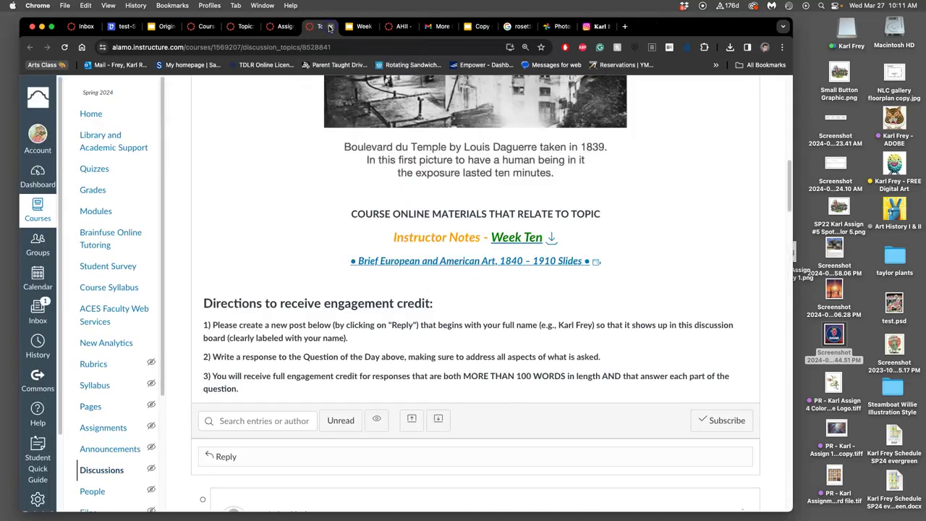
left_click(329, 26)
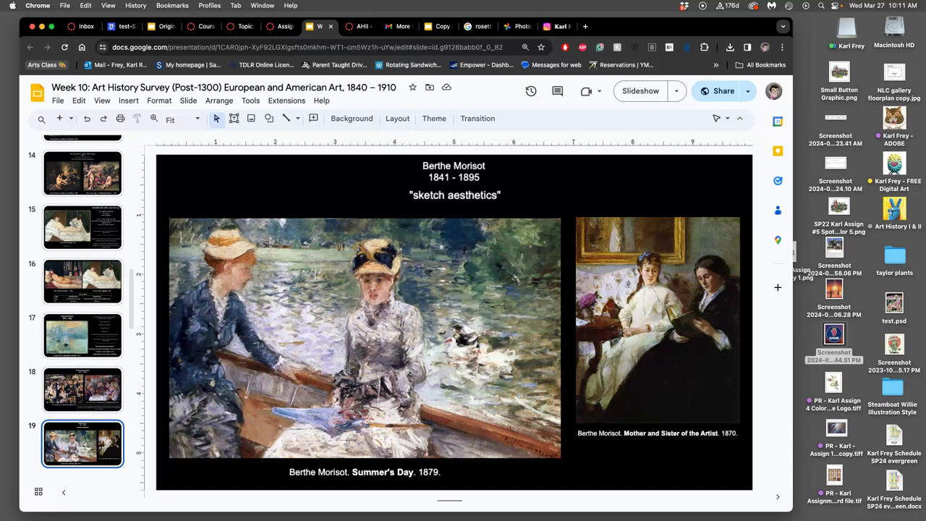
Open 'An Exhaustive Explanation of Digital Coloring' from Assignment Sheets in a new tab.
left_click(285, 27)
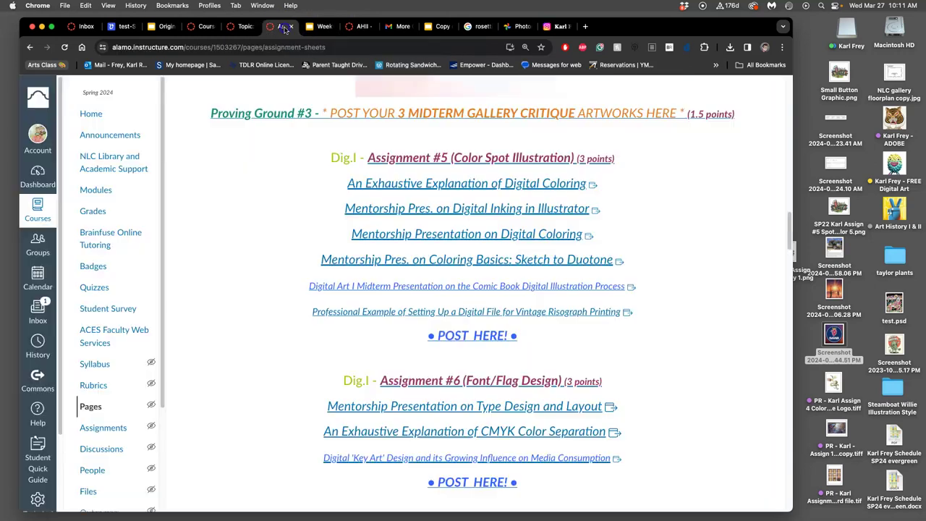
right_click(484, 184)
left_click(522, 190)
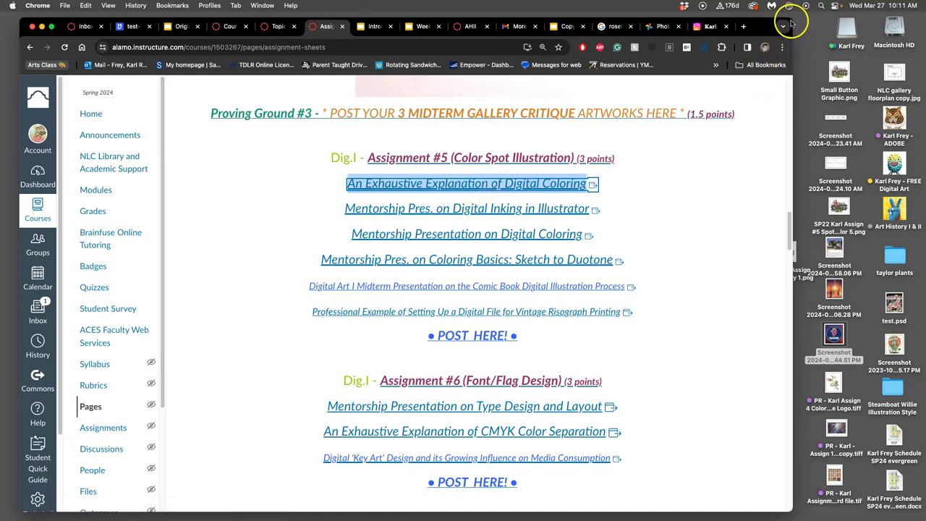
left_click_drag(790, 24, 777, 56)
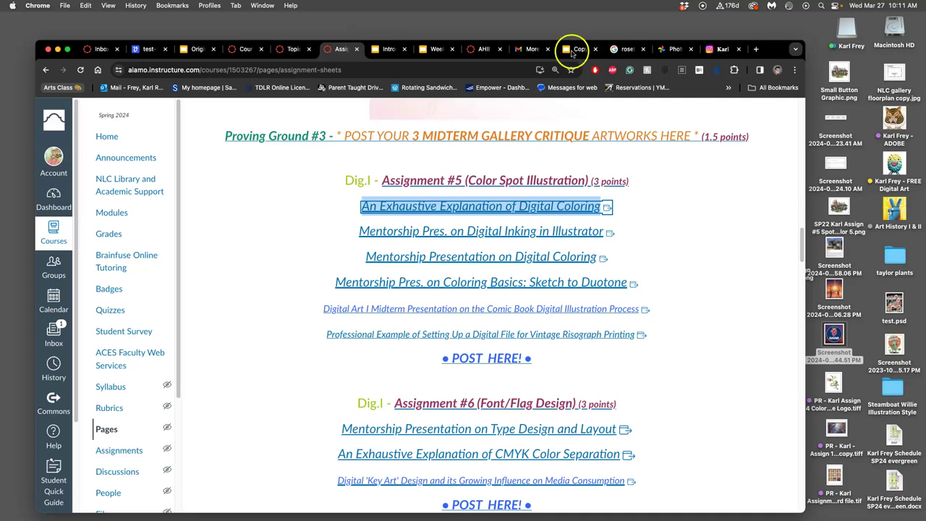
In the Introduction to Digital Coloring deck, view slides 3–6, revisiting the colour chart.
left_click(388, 49)
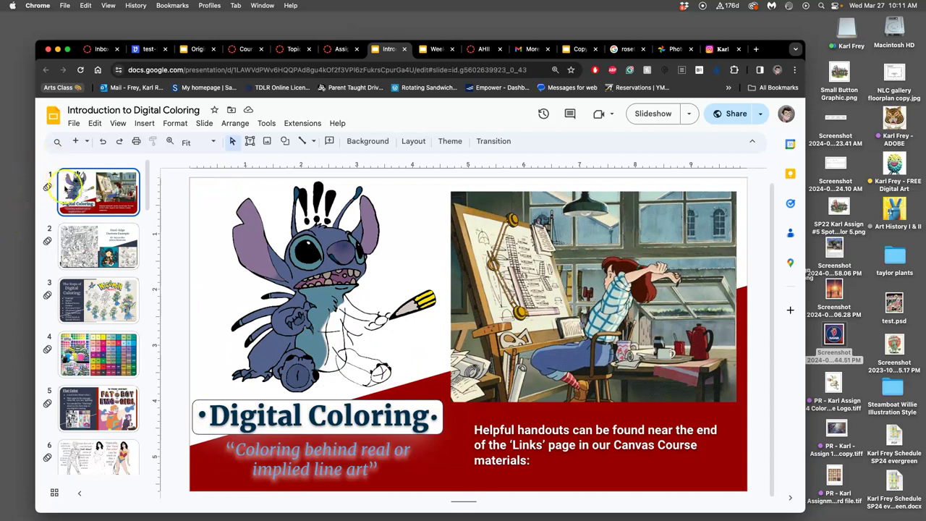
left_click(98, 307)
left_click(94, 340)
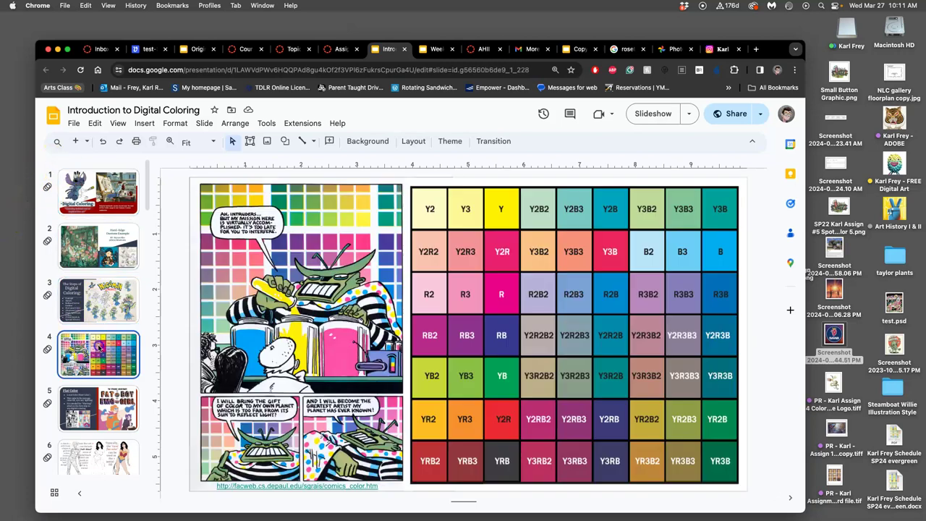
left_click(101, 405)
scroll(101, 405, "down", 1)
left_click(98, 434)
left_click(98, 326)
left_click(188, 374)
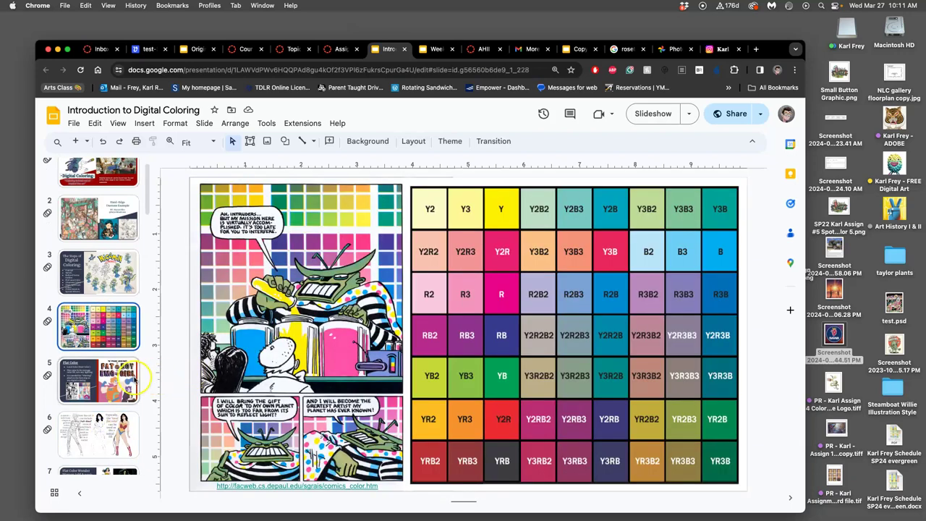
scroll(101, 362, "down", 1)
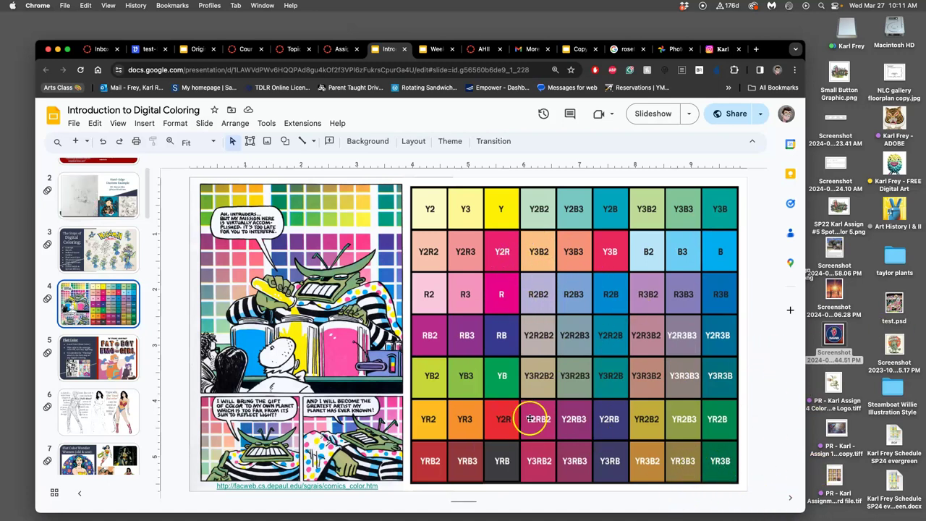
Continue through slides 6–9 to the Duotone slide, then return to the copied mentorship deck.
left_click(90, 412)
left_click(95, 452)
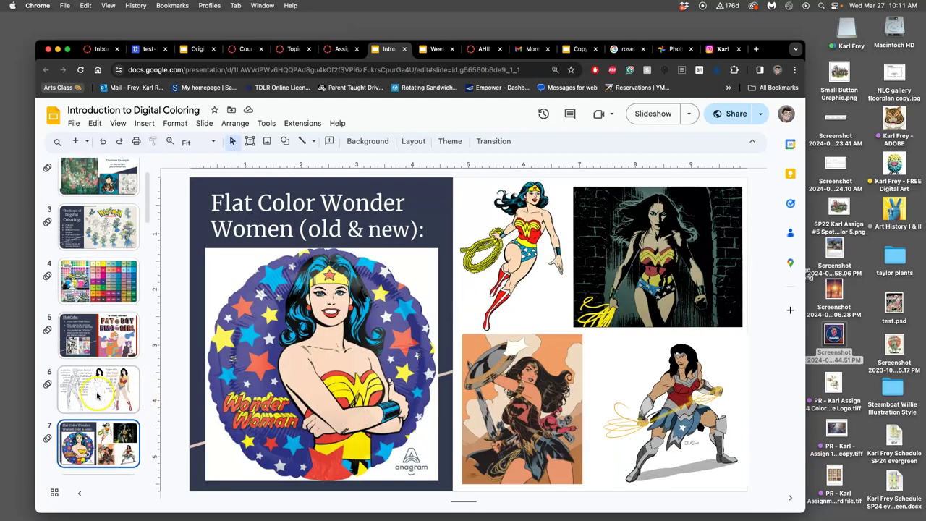
scroll(102, 390, "down", 3)
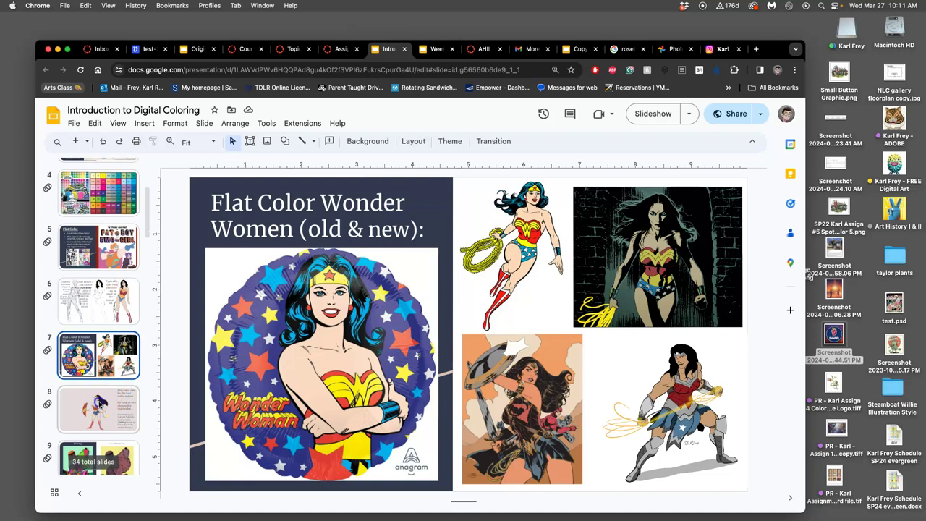
left_click(107, 400)
scroll(106, 400, "down", 2)
left_click(106, 400)
scroll(116, 392, "down", 2)
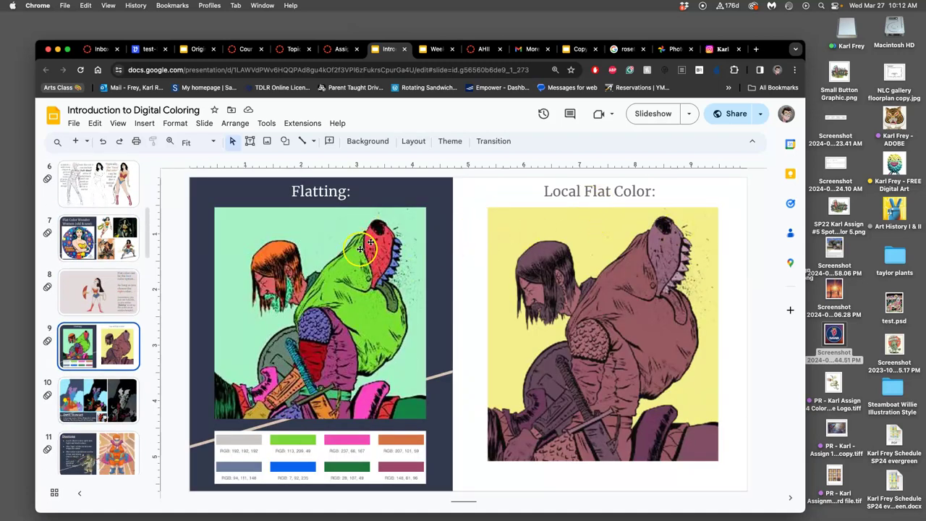
key("Down")
key("Down")
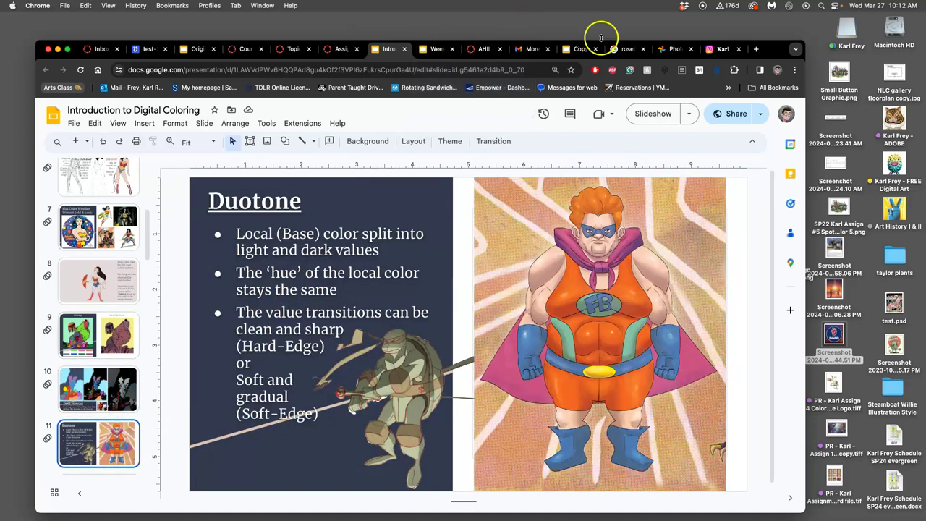
left_click(581, 48)
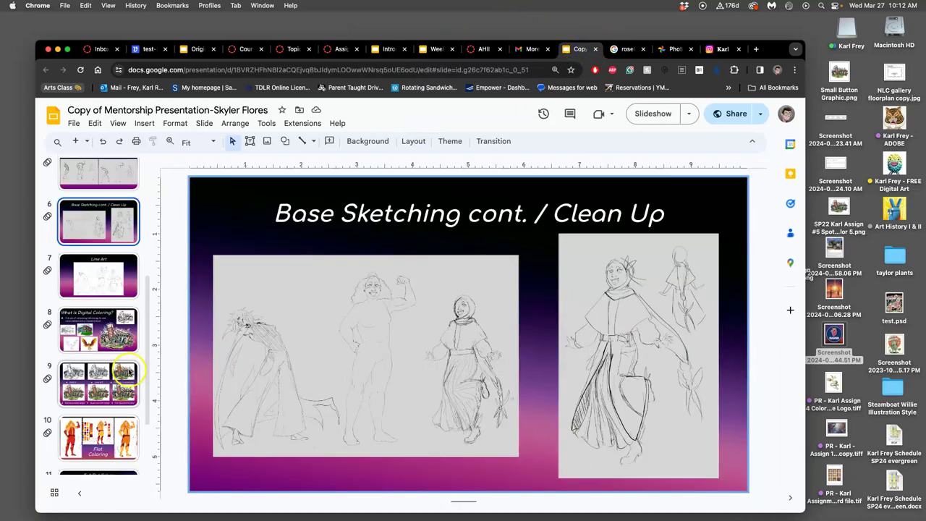
Display slide 9, the six-stage comparison from Sketch to Full Spectrum Color.
left_click(116, 382)
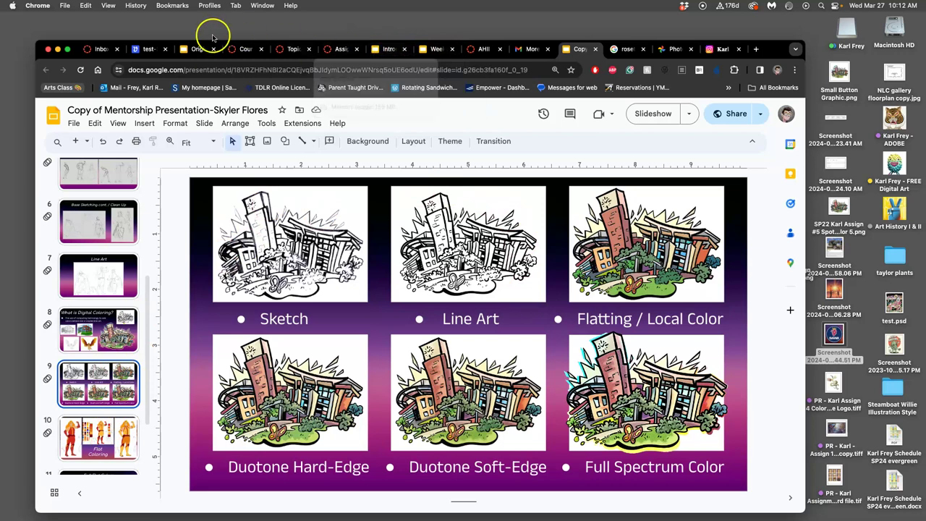
From Assignment Sheets, open the Digital Inking and Digital Coloring presentations in new tabs.
left_click(289, 48)
left_click(339, 49)
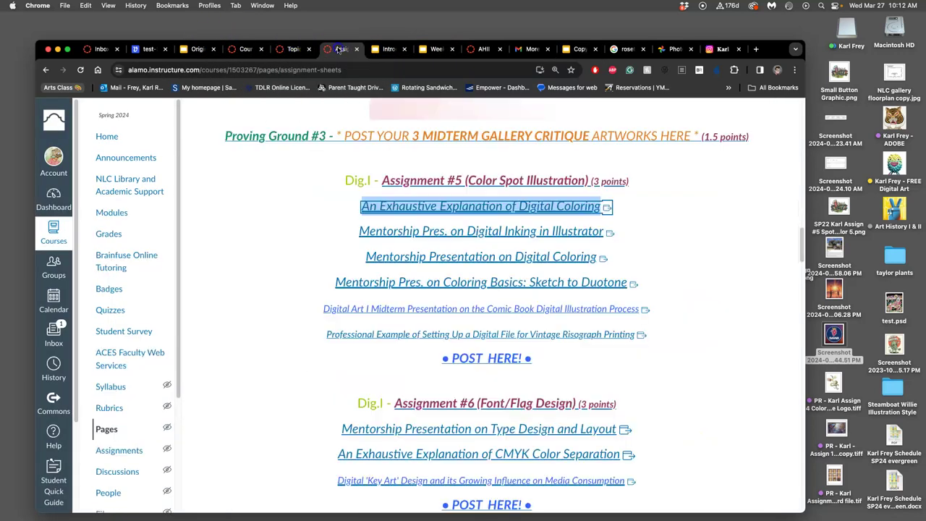
right_click(478, 234)
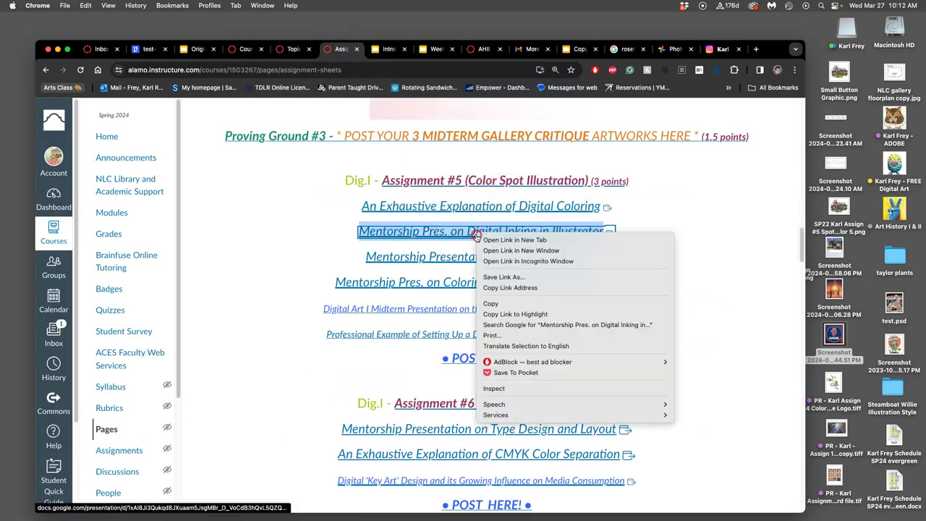
left_click(506, 241)
right_click(477, 255)
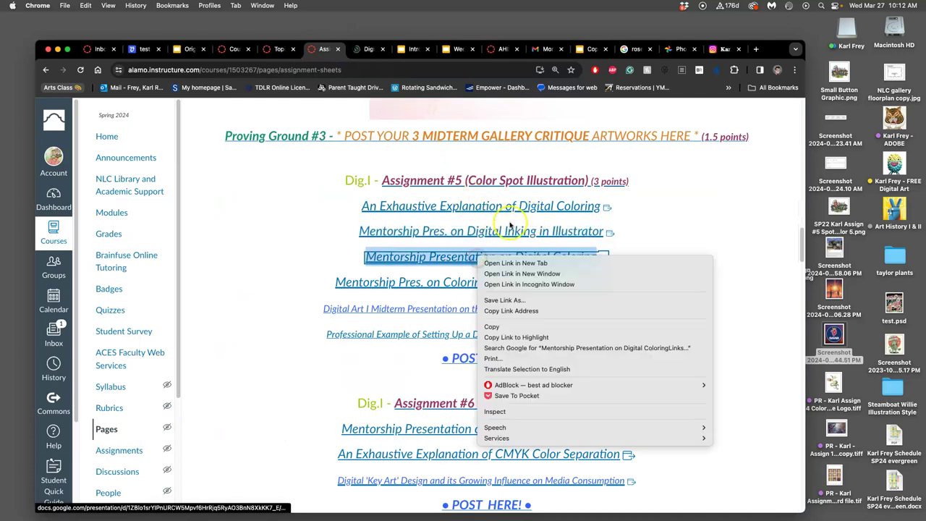
left_click(515, 262)
Open Coloring Basics, Digital Art I Midterm and the risograph example in new tabs, then view Digital Inking.
right_click(481, 283)
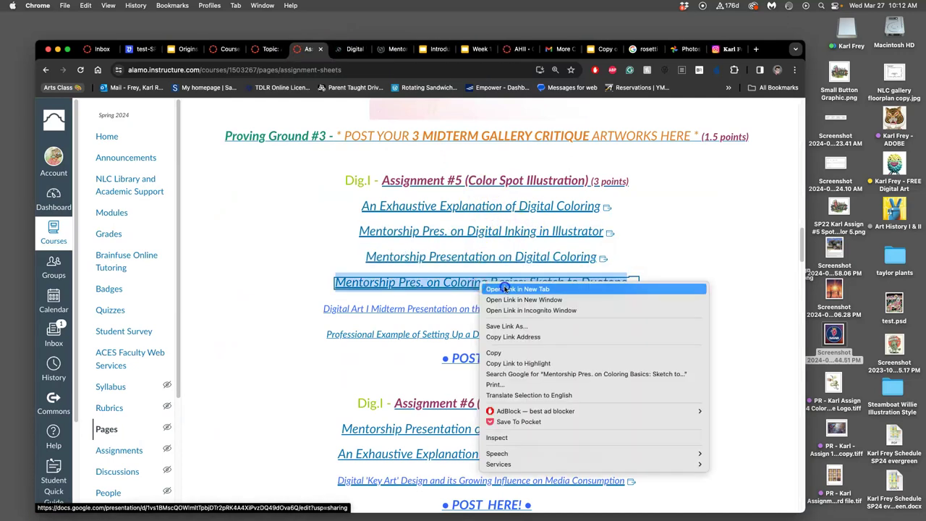
left_click(506, 289)
right_click(532, 309)
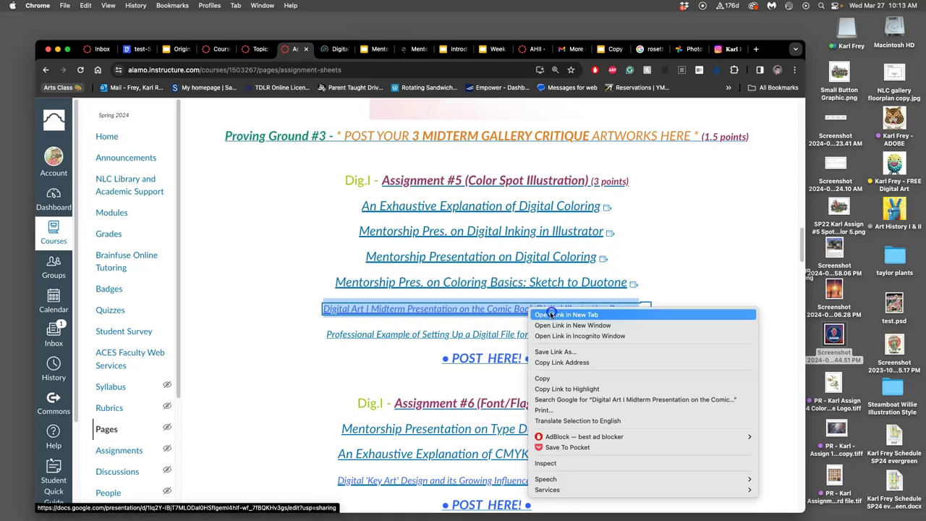
left_click(539, 316)
right_click(494, 334)
left_click(510, 341)
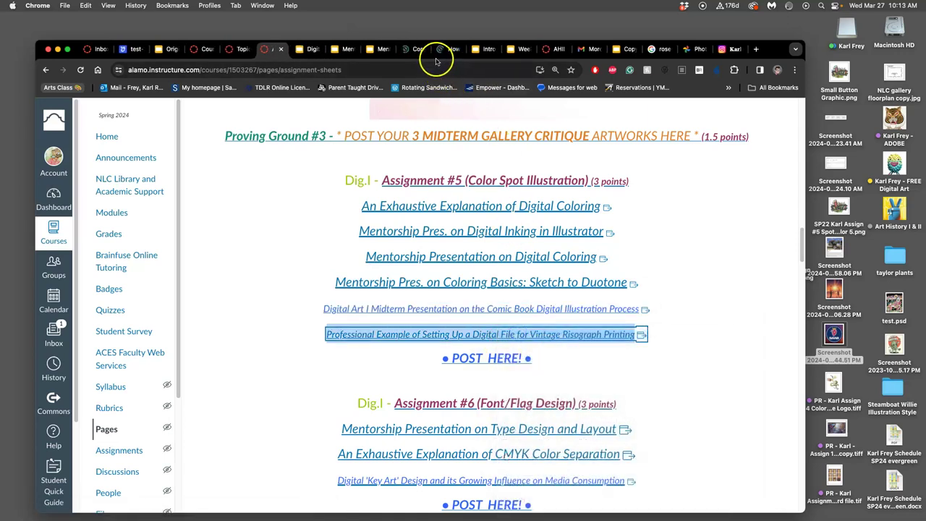
left_click(314, 50)
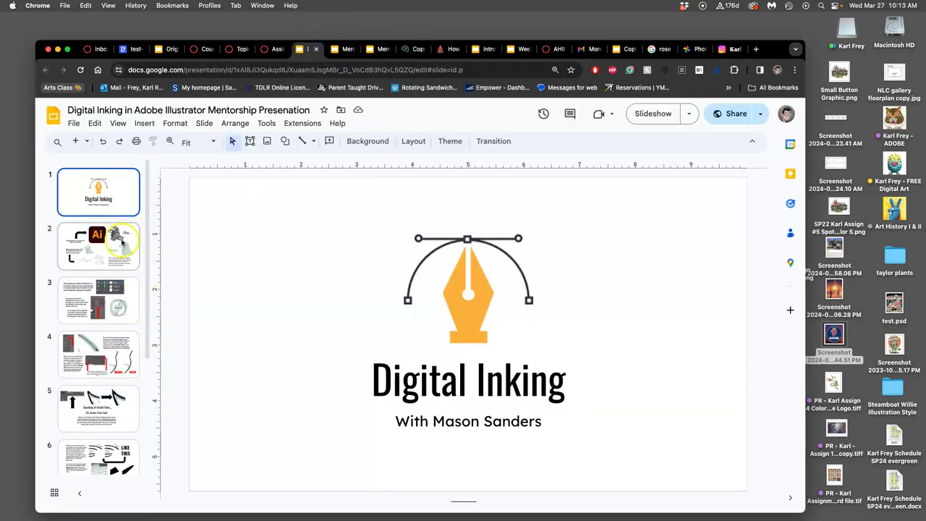
View Digital Inking slides 2–8, from separate layers through grouping shapes with black fills.
left_click(113, 253)
left_click(113, 301)
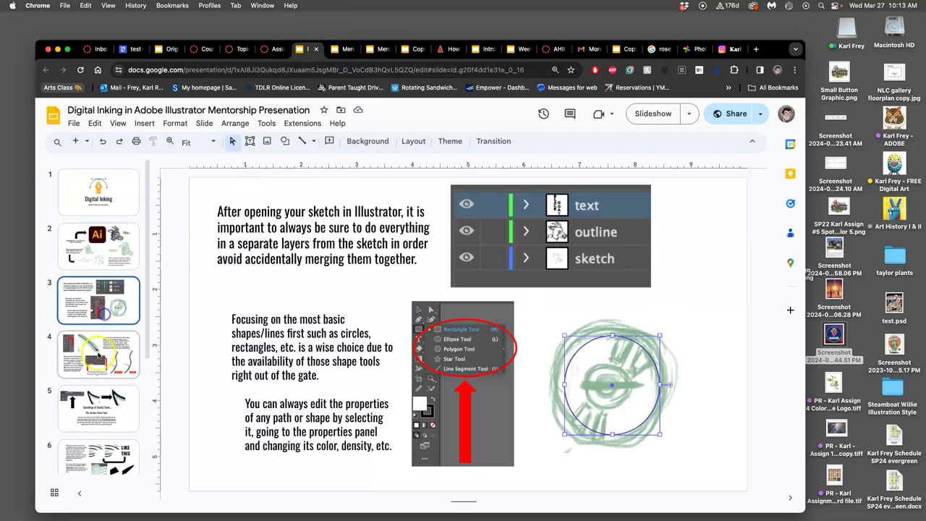
left_click(114, 354)
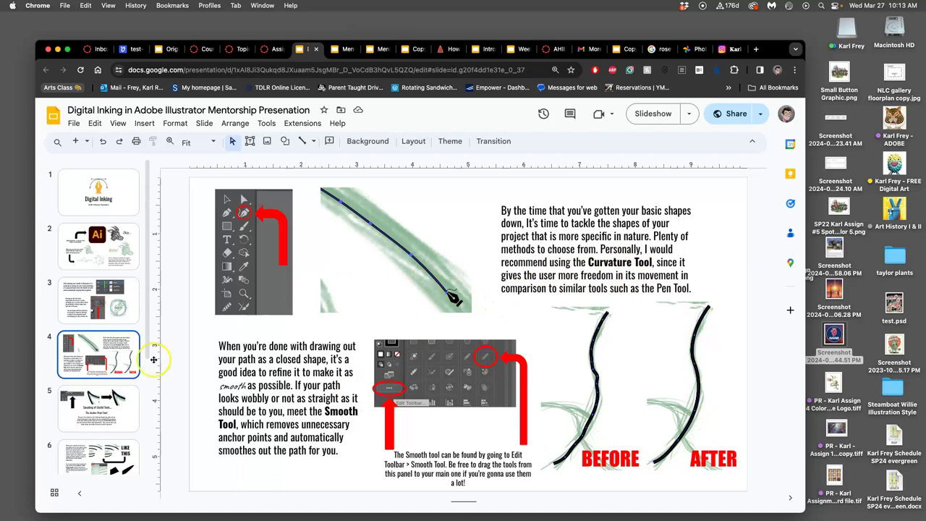
left_click(97, 415)
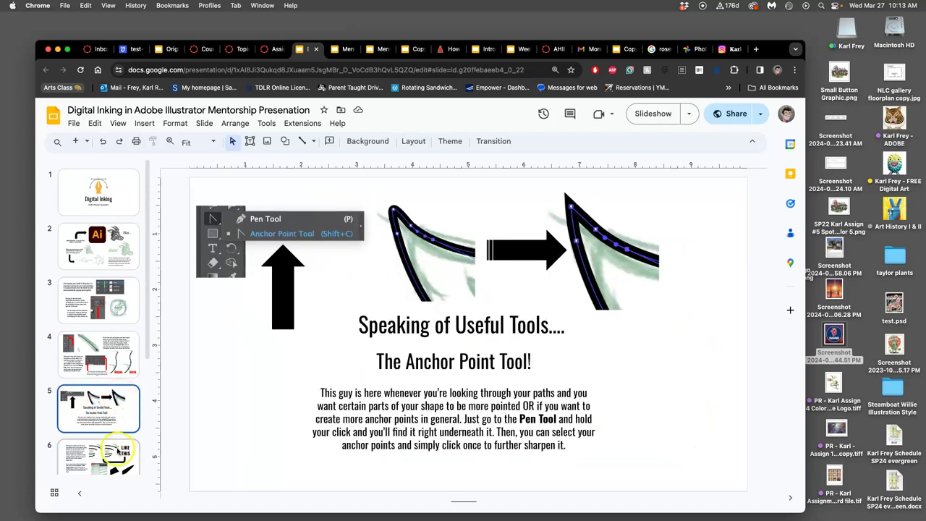
left_click(118, 448)
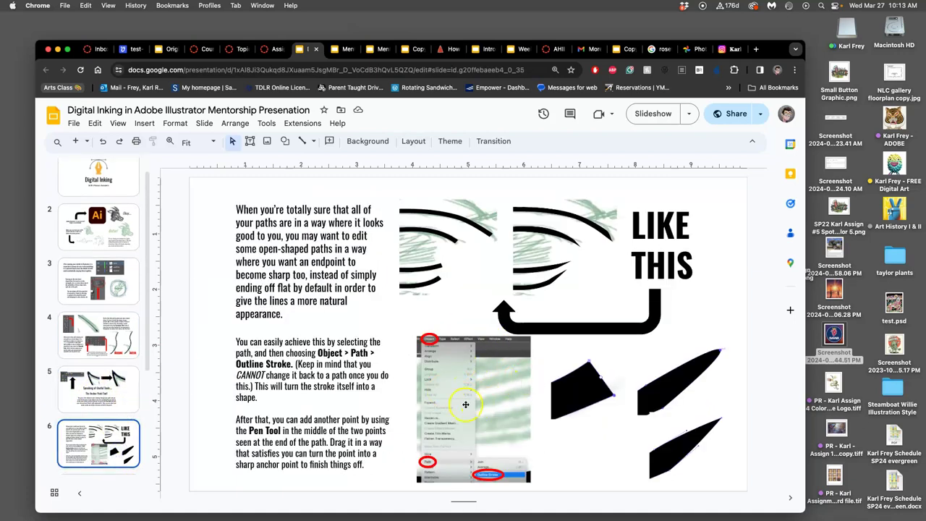
scroll(124, 378, "down", 2)
left_click(128, 384)
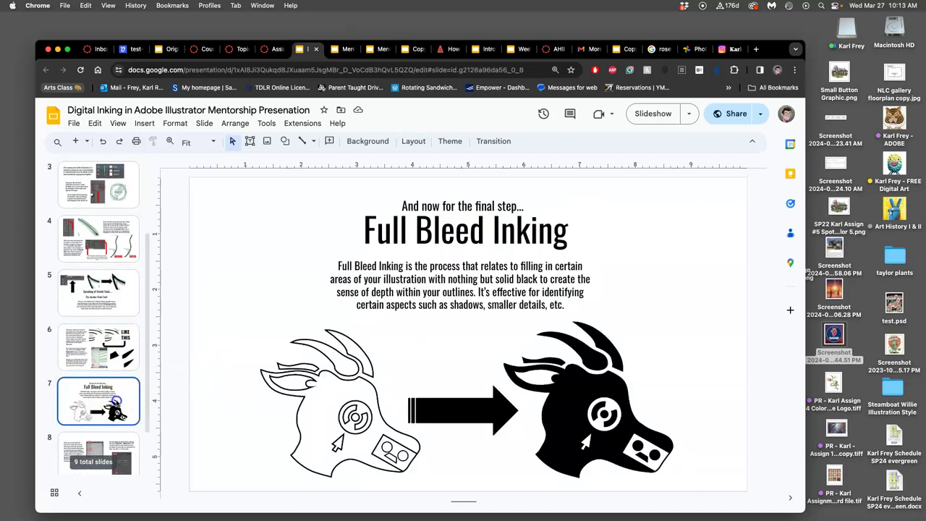
scroll(119, 394, "down", 2)
left_click(116, 402)
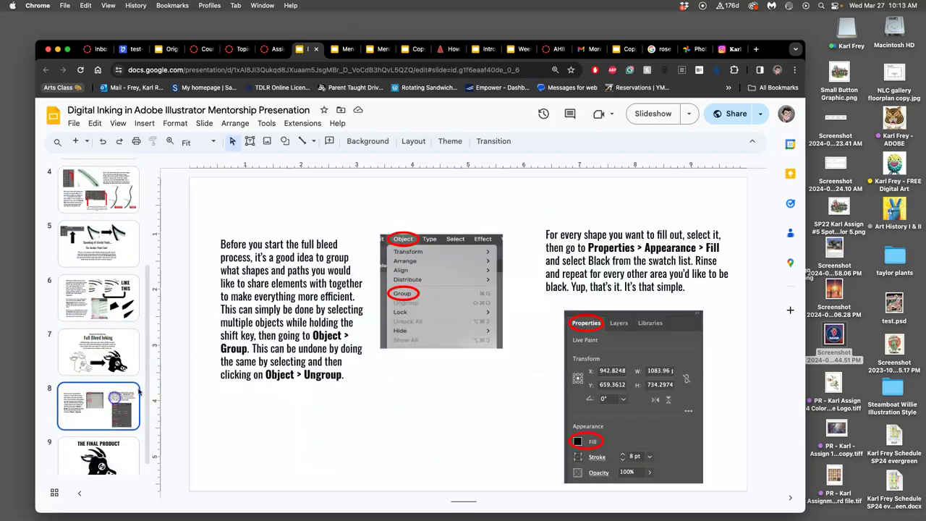
Close the Digital Inking deck and view Digital Coloring slides 2–7, ending on the PROCESS overview.
left_click(315, 49)
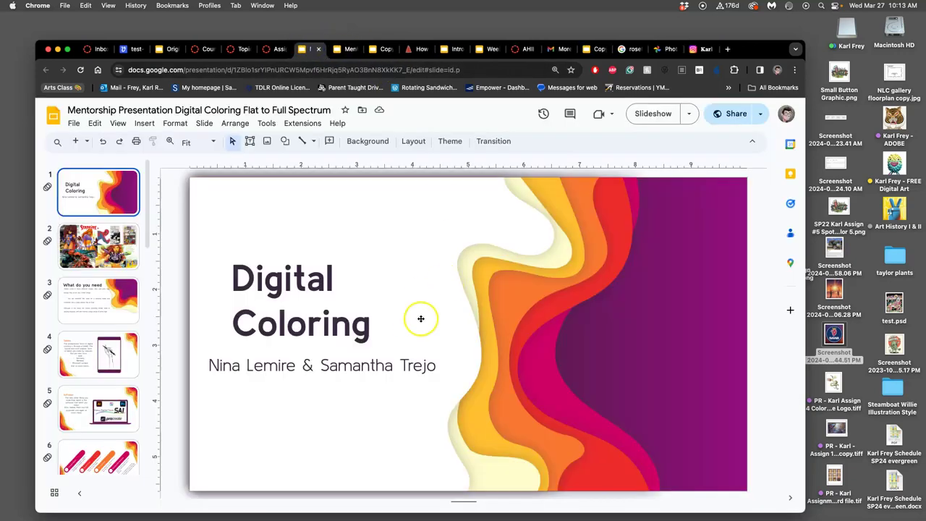
left_click(115, 256)
left_click(112, 303)
left_click(105, 358)
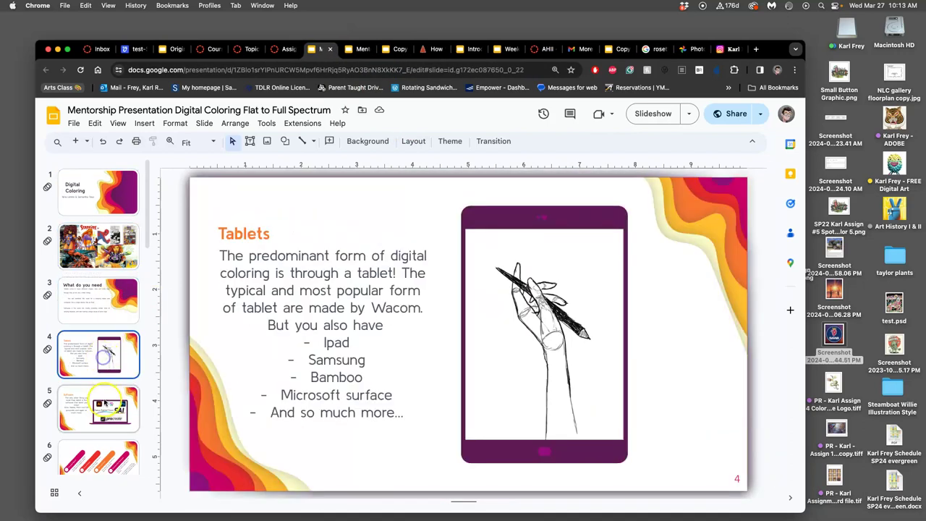
left_click(101, 409)
left_click(101, 452)
scroll(99, 434, "down", 2)
left_click(100, 436)
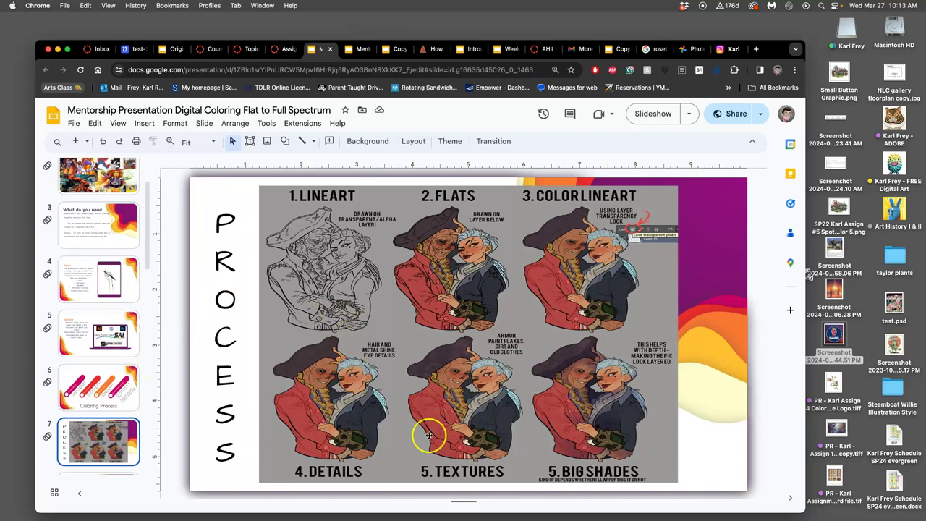
Close the Digital Coloring deck and view Sketch to Duotone slides 2–8.
left_click(329, 48)
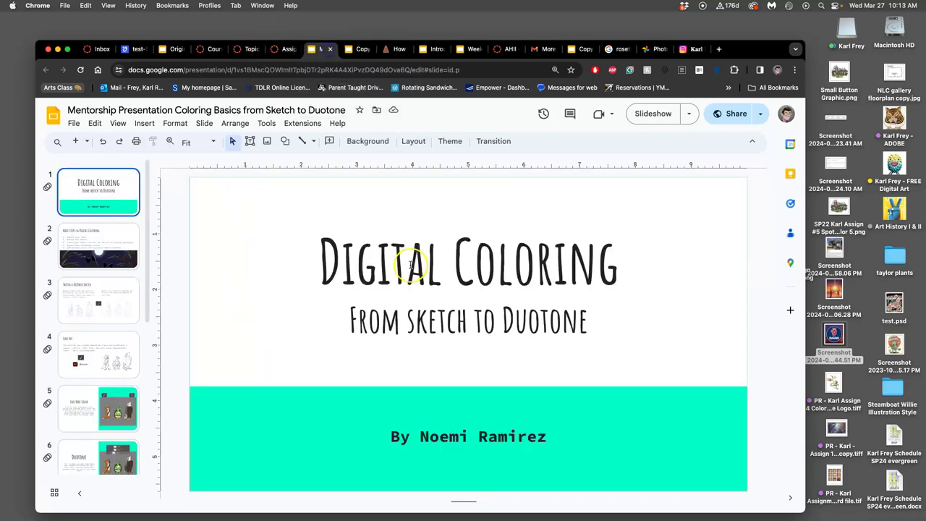
left_click(102, 249)
left_click(115, 302)
left_click(110, 355)
left_click(112, 409)
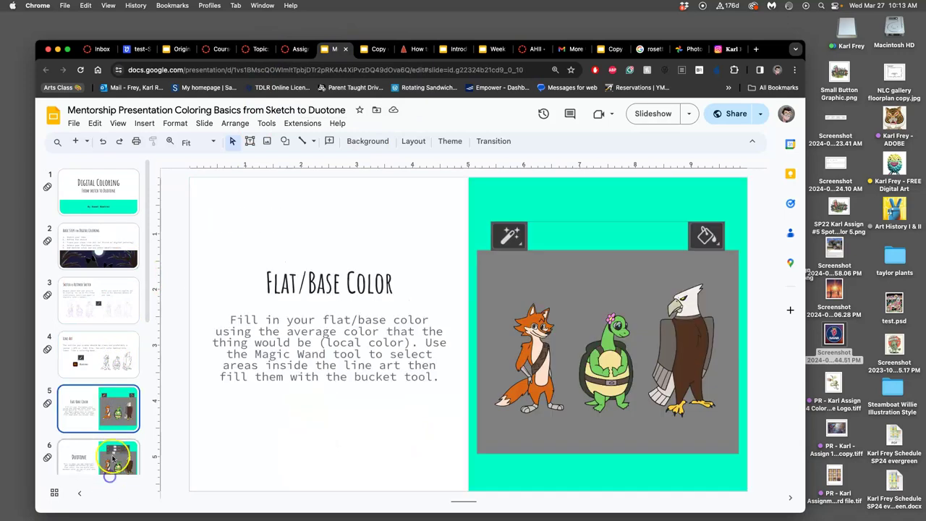
scroll(112, 456, "down", 5)
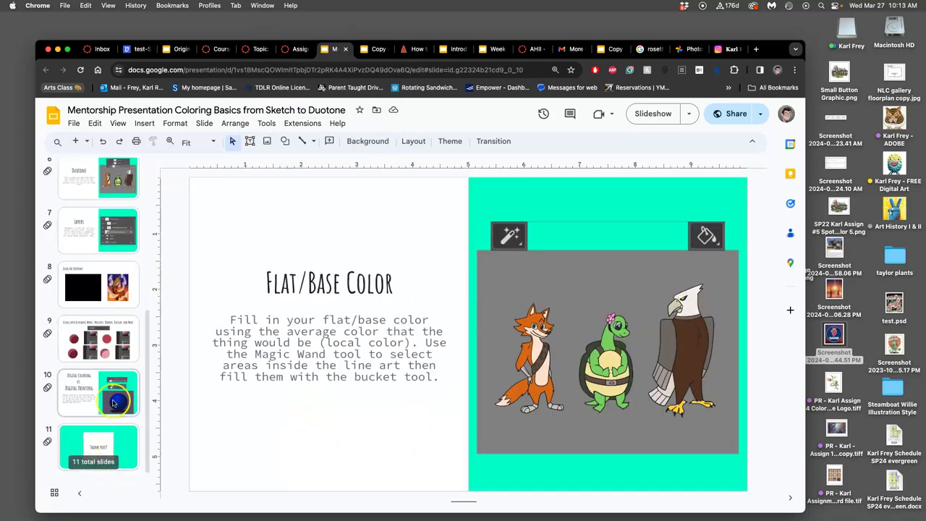
left_click(116, 241)
left_click(111, 282)
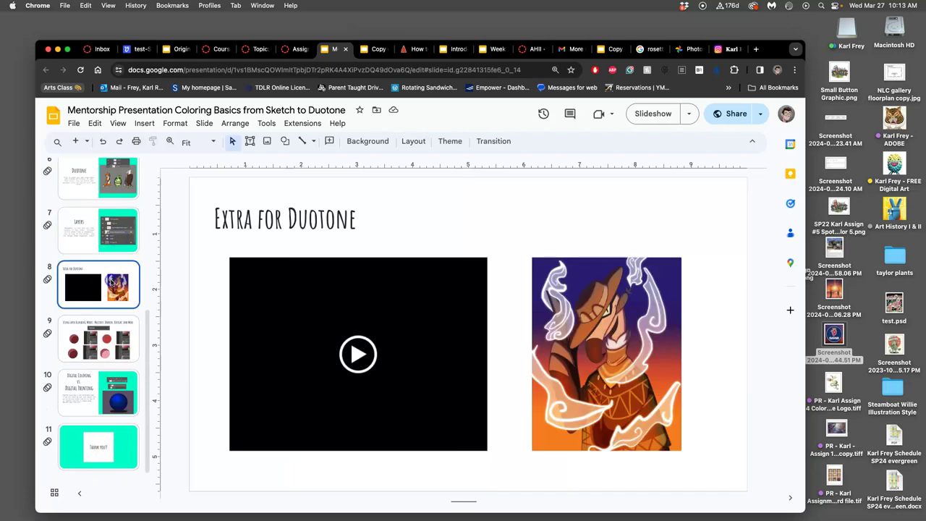
Revisit Duotone slides 6–10, ending on slide 9 about layer blending modes.
left_click(114, 230)
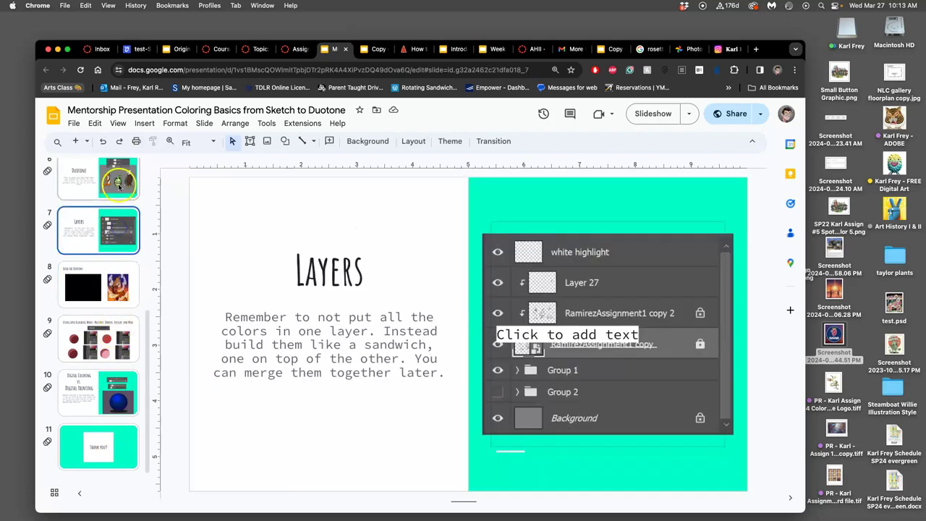
left_click(117, 186)
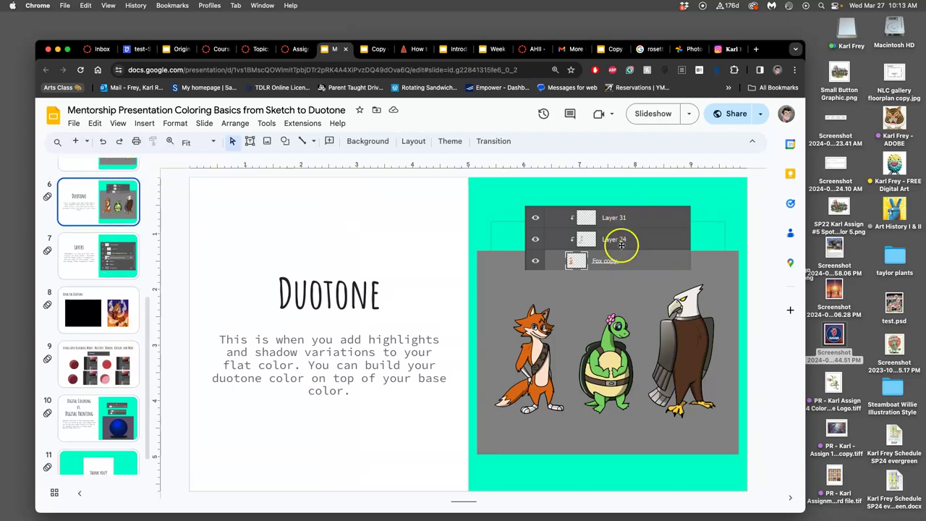
left_click(125, 315)
left_click(127, 364)
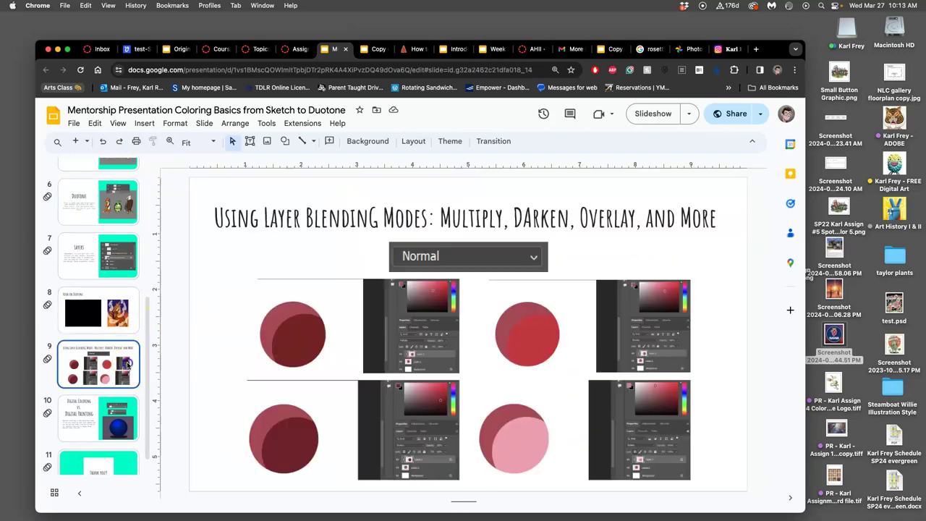
left_click(127, 423)
left_click(113, 381)
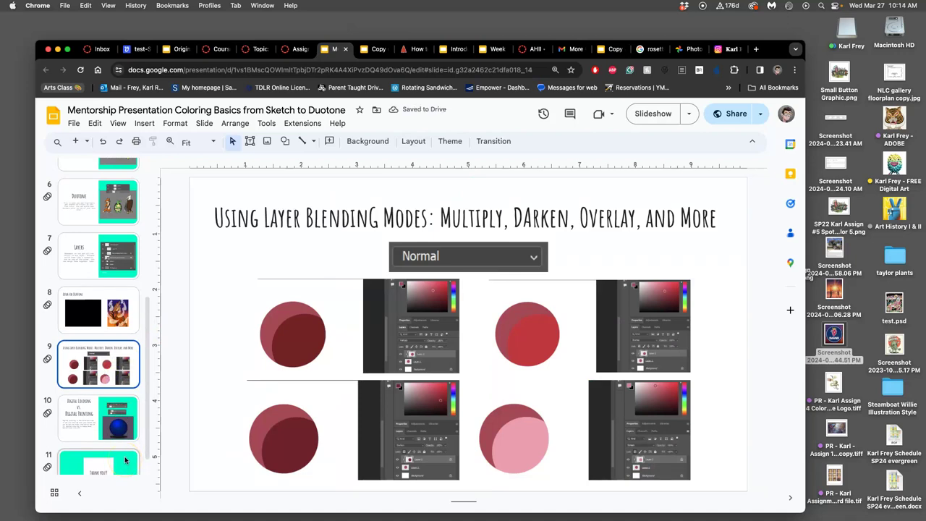
Close the Duotone deck and view comic book deck slides 3–6 on digital penciling.
left_click(345, 49)
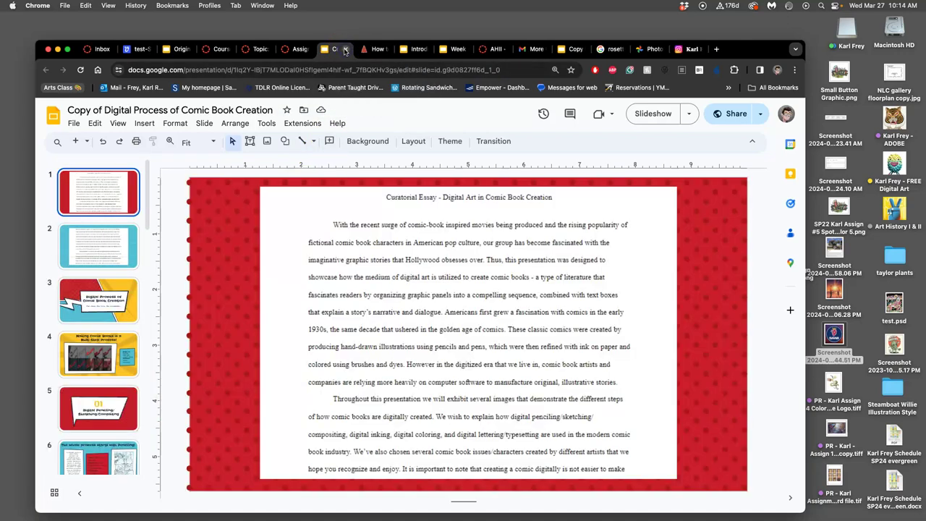
left_click(119, 304)
left_click(116, 354)
left_click(115, 403)
left_click(112, 452)
scroll(123, 405, "down", 5)
scroll(123, 390, "down", 8)
View comic book slides 13–18 on lettering and page flow, then close the deck.
left_click(105, 313)
left_click(109, 358)
left_click(112, 423)
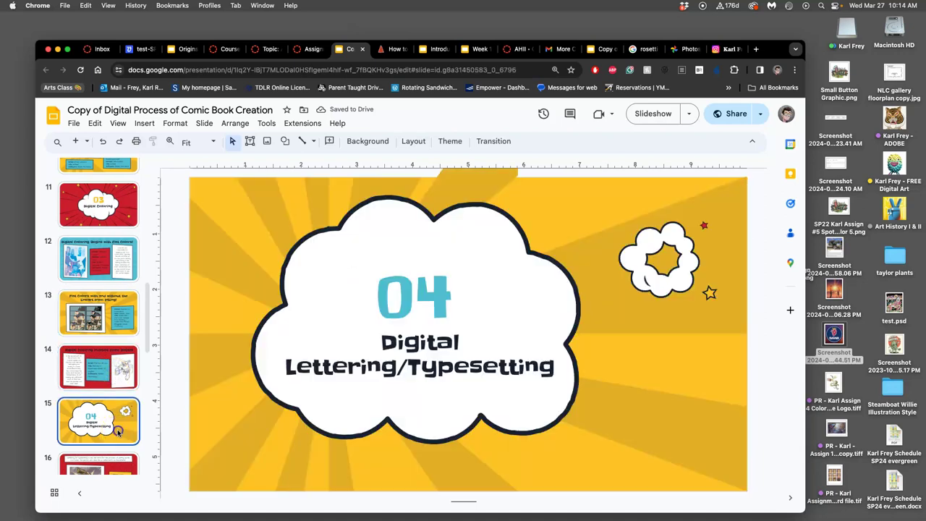
scroll(111, 433, "down", 1)
scroll(111, 433, "down", 5)
left_click(101, 349)
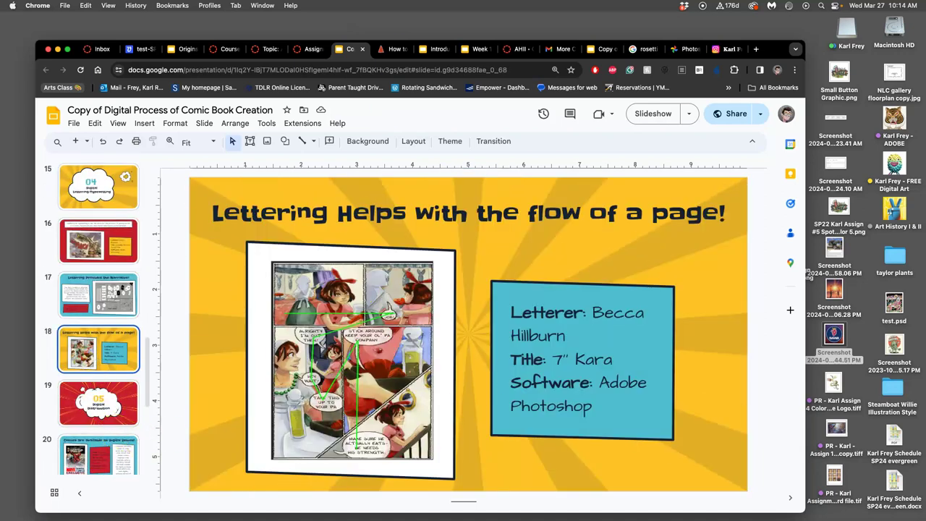
left_click(362, 48)
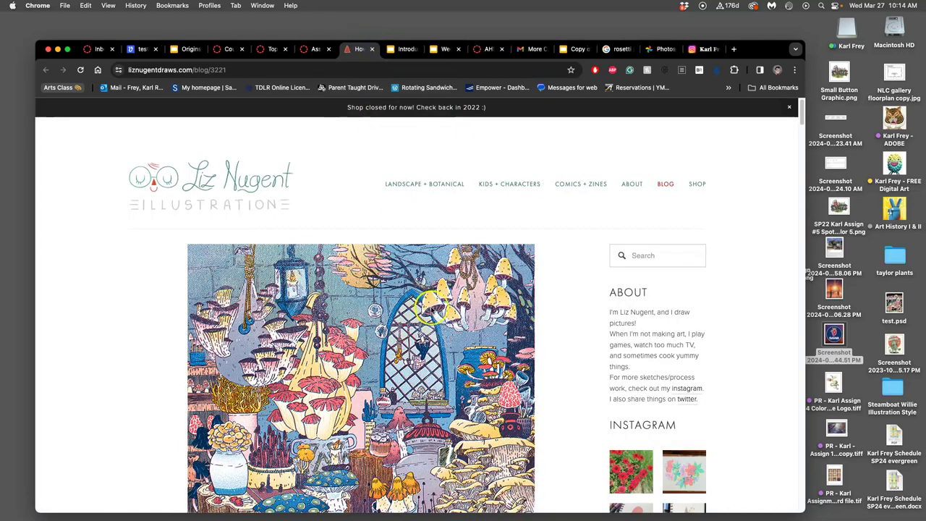
Scroll the fake-riso tutorial past the layer mask screenshots to the 100% comparison and final mushroom image.
scroll(432, 304, "down", 5)
scroll(432, 304, "up", 5)
scroll(431, 302, "down", 4)
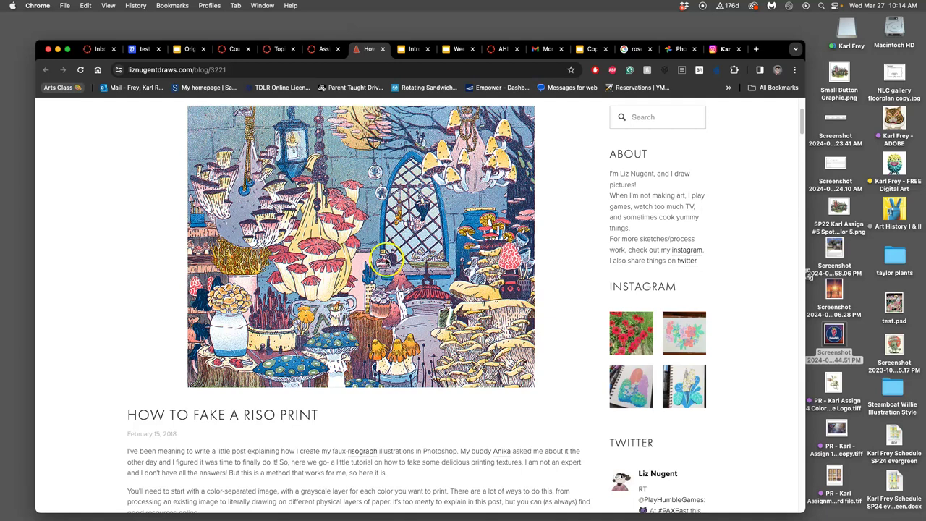
scroll(391, 265, "up", 2)
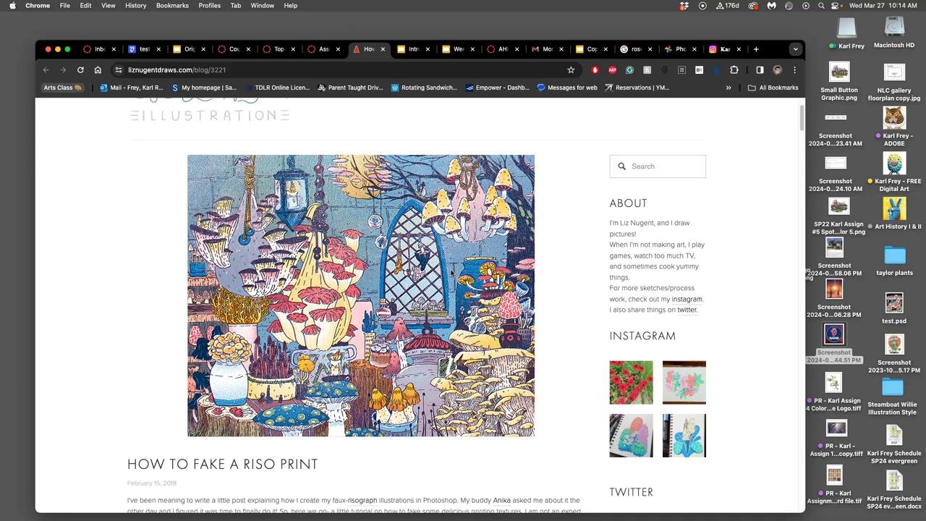
scroll(428, 267, "down", 20)
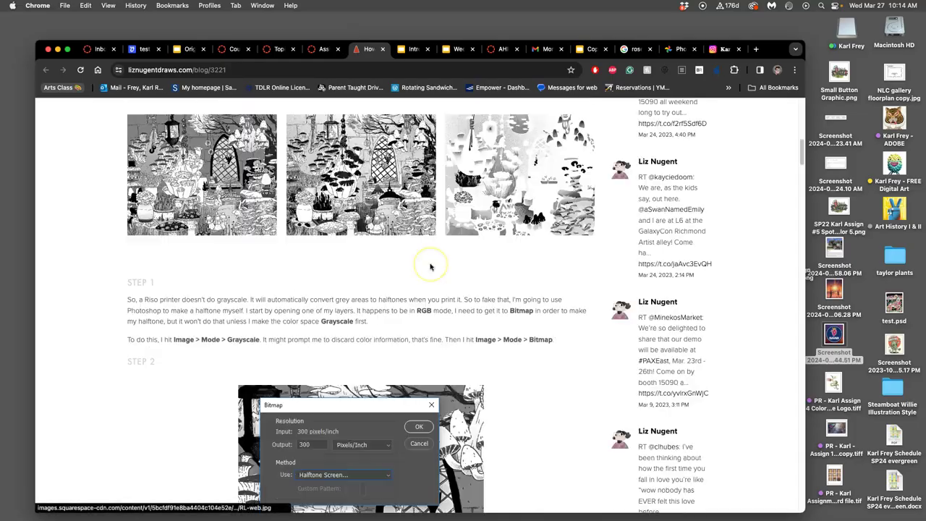
scroll(429, 266, "down", 10)
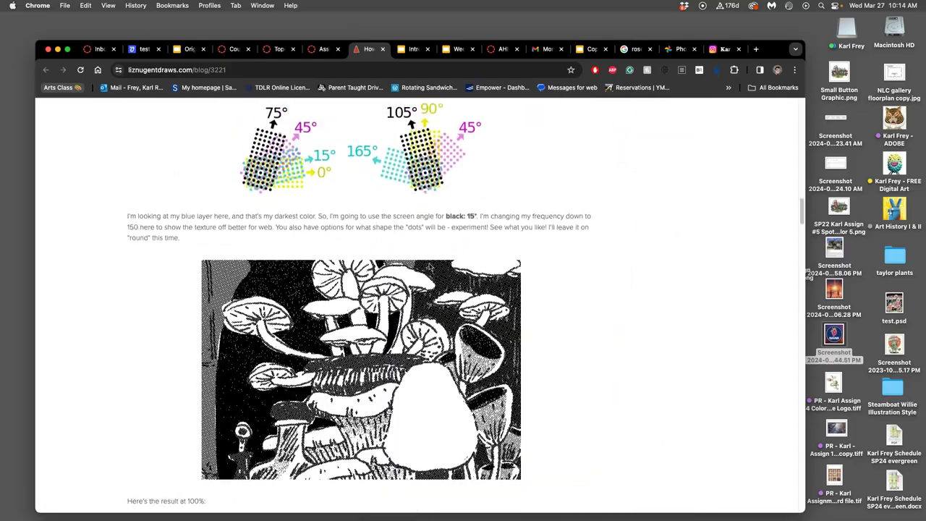
scroll(429, 266, "down", 10)
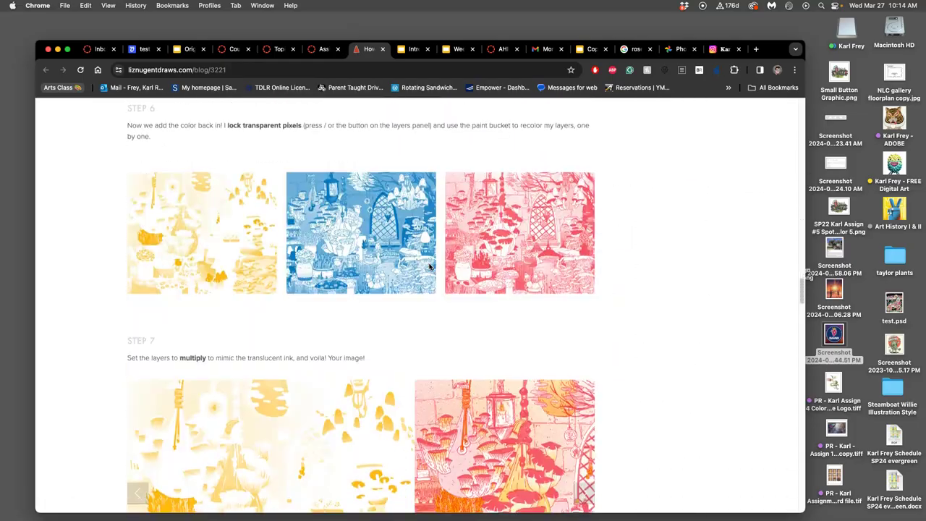
scroll(466, 228, "up", 20)
scroll(405, 250, "down", 15)
scroll(424, 259, "down", 15)
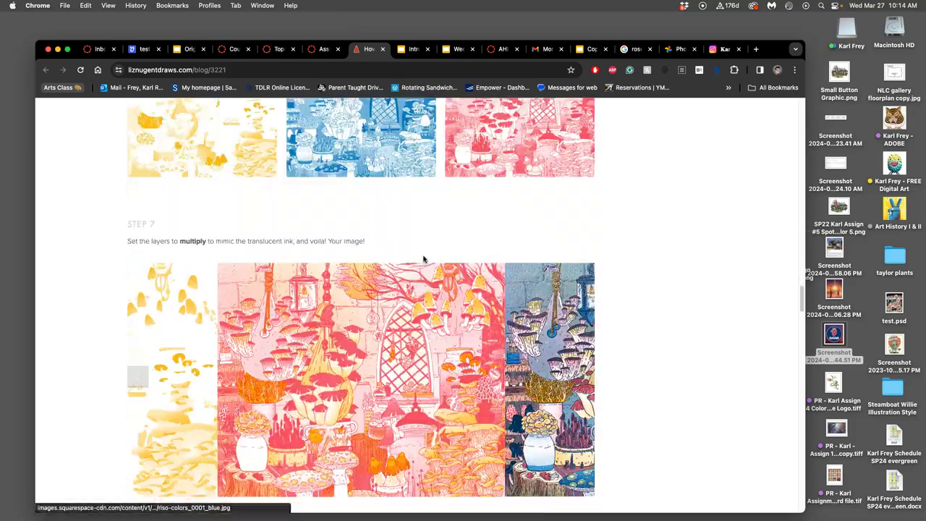
scroll(454, 287, "down", 10)
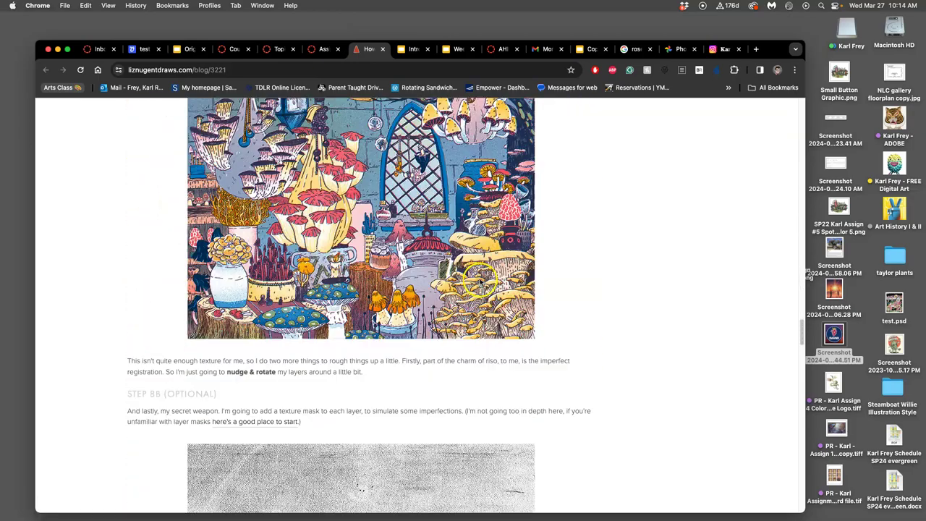
scroll(466, 257, "up", 2)
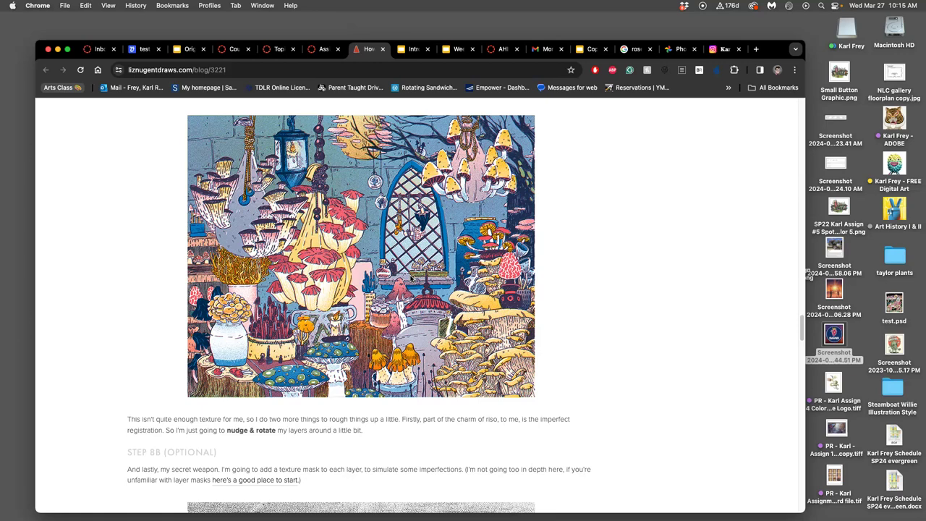
scroll(416, 275, "down", 15)
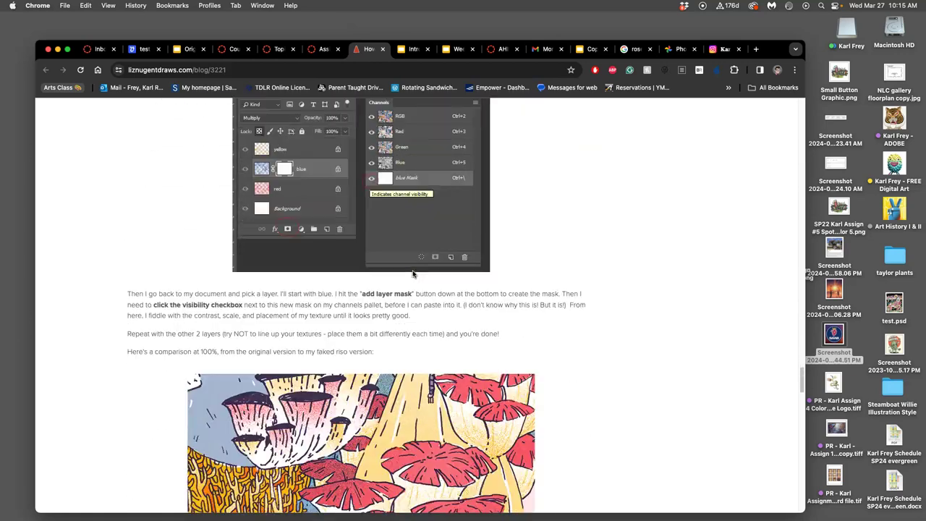
scroll(415, 274, "down", 5)
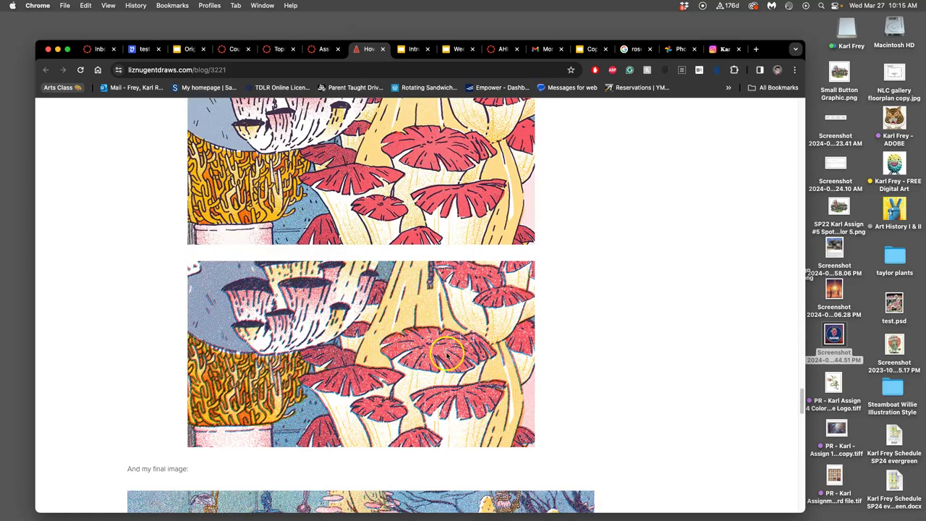
scroll(434, 355, "up", 2)
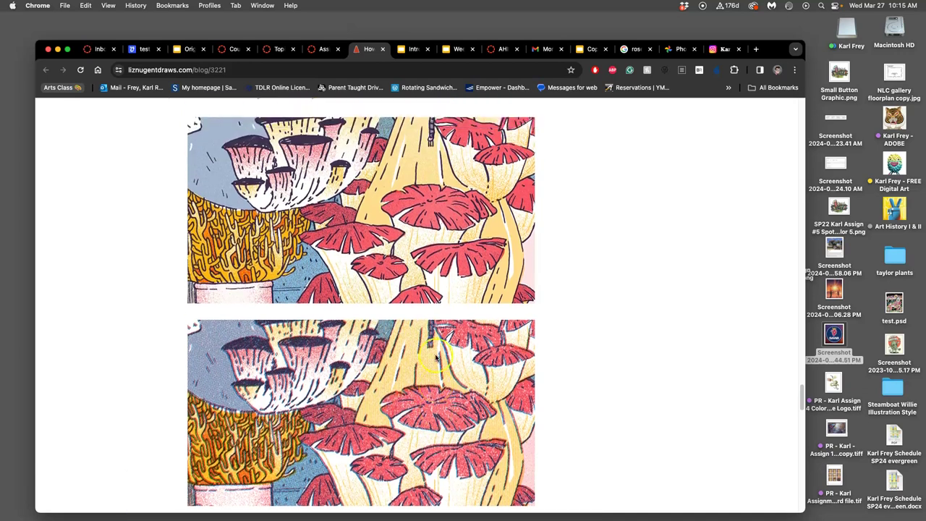
scroll(436, 355, "up", 1)
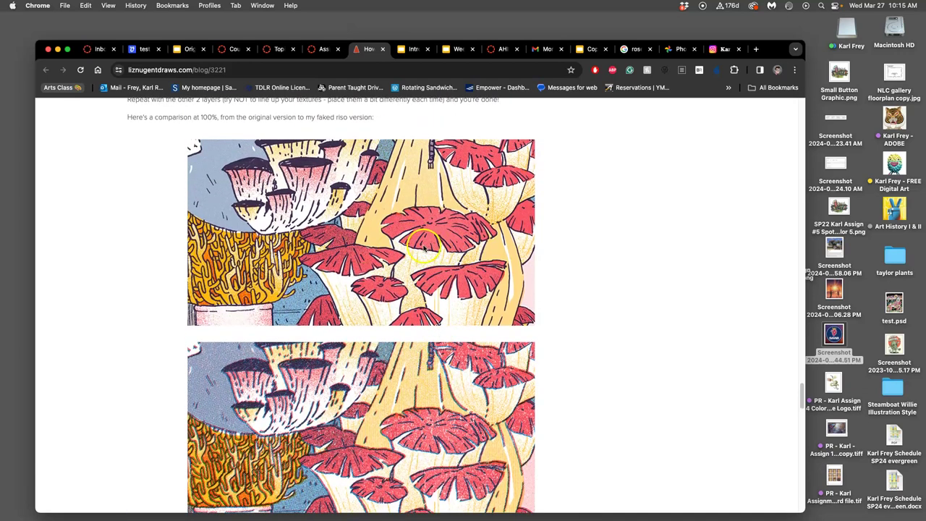
scroll(424, 248, "down", 15)
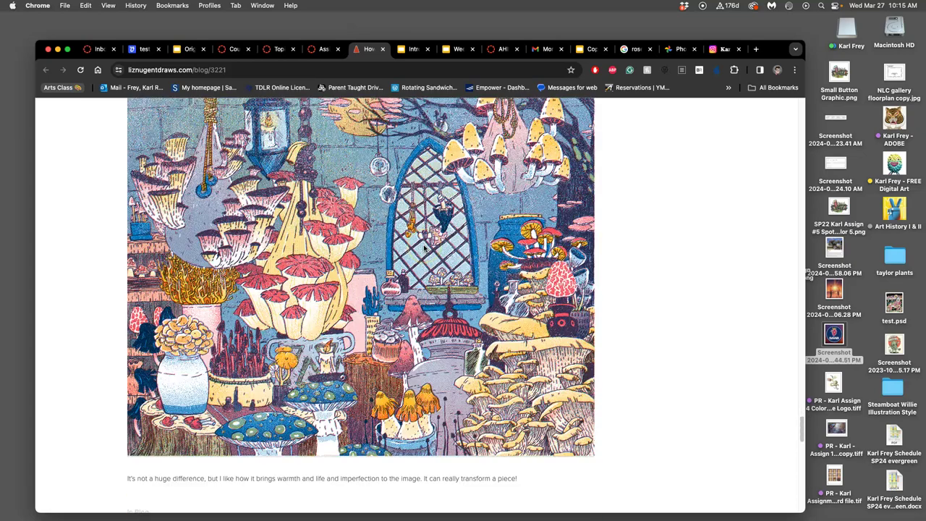
scroll(424, 248, "up", 5)
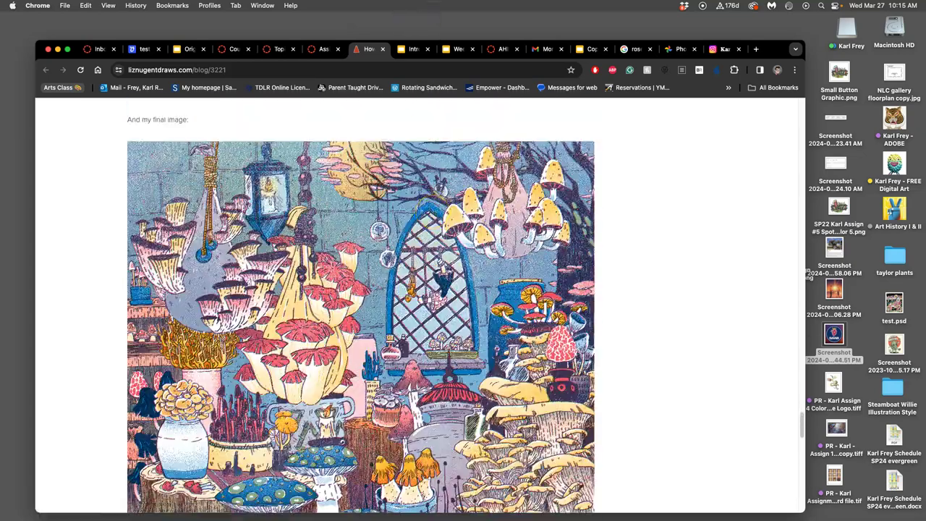
Open the Assignment #5 POST HERE! discussion and scroll to the Nico Wind-Up sketch and line art.
left_click(326, 51)
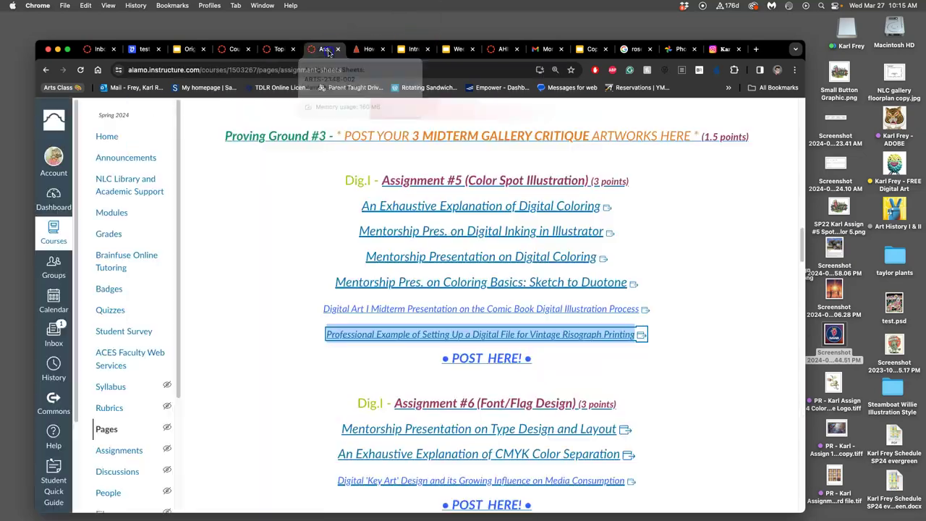
left_click(717, 259)
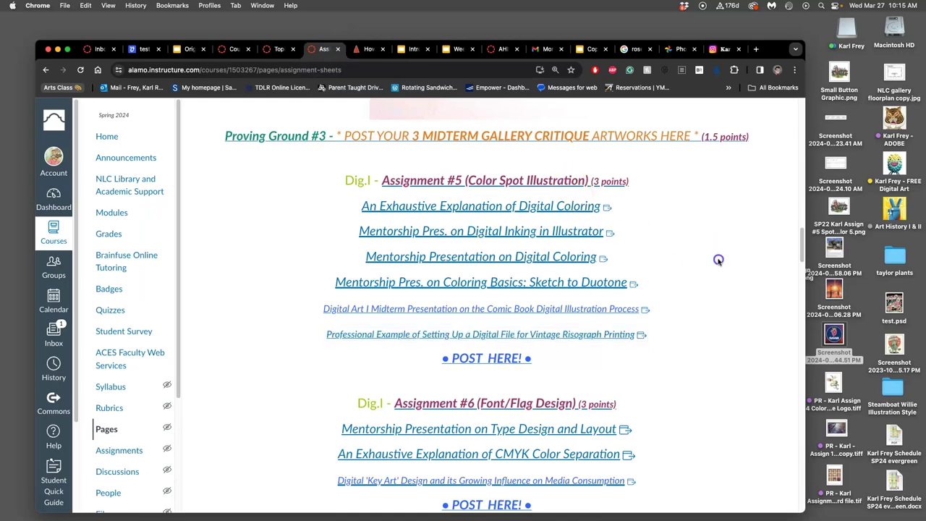
left_click(508, 360)
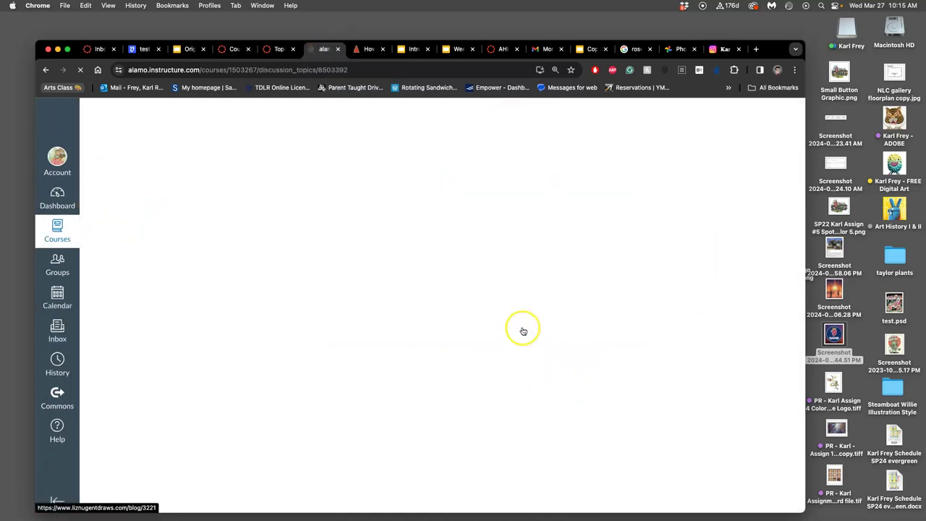
scroll(502, 326, "down", 10)
scroll(502, 326, "down", 15)
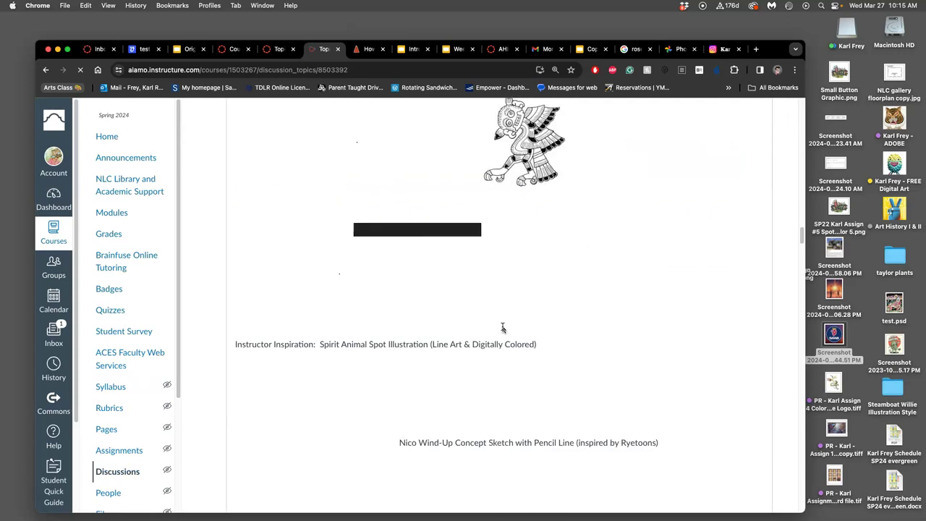
scroll(502, 326, "up", 10)
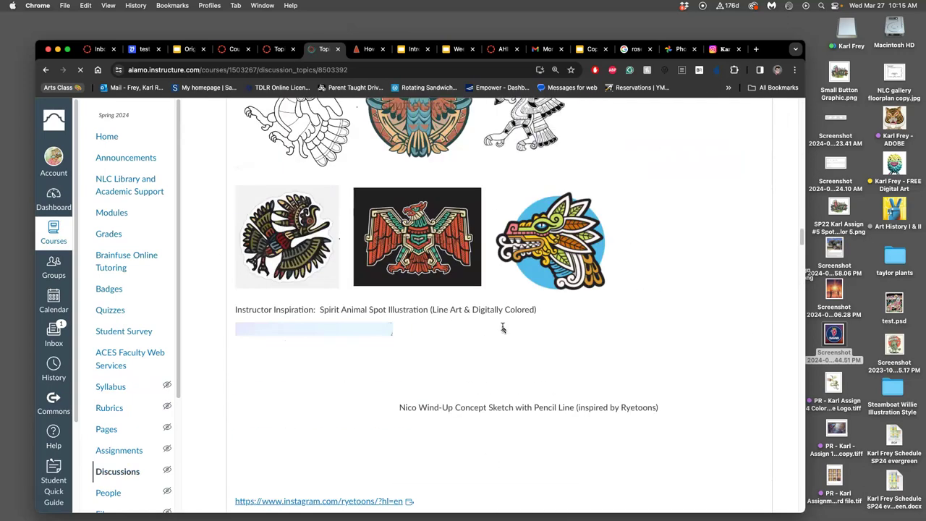
scroll(499, 217, "down", 5)
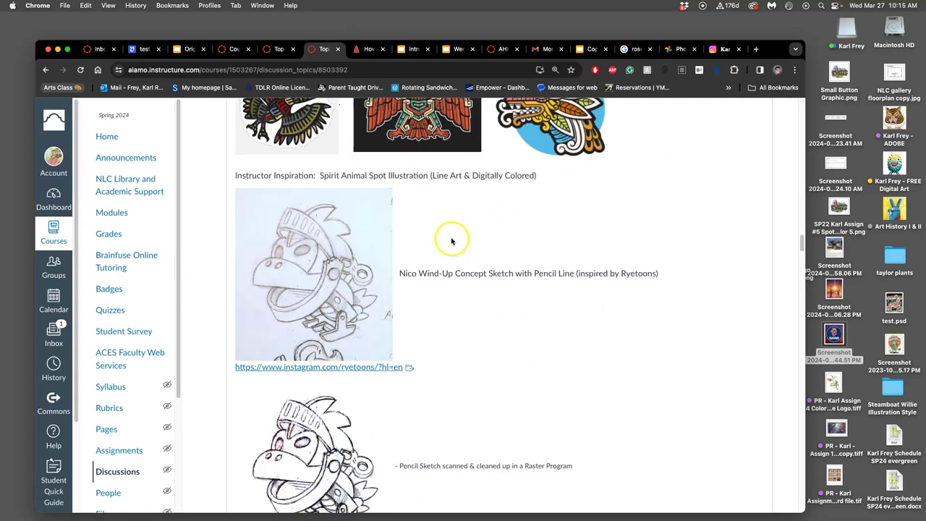
scroll(386, 273, "down", 3)
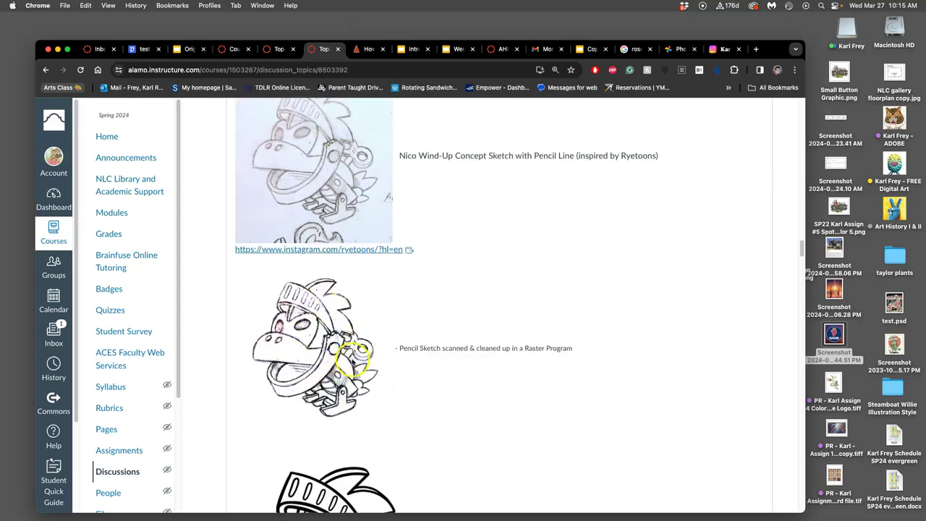
scroll(353, 356, "down", 6)
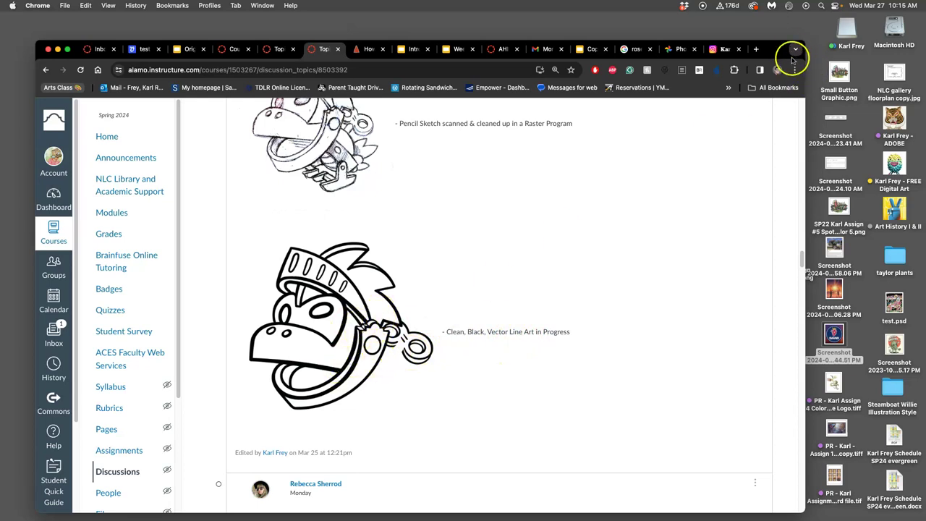
In Finder, go through Adobe > DIG-ADOBE-SP24 > Assignment #5 and open the Line Art .ai file.
left_click_drag(795, 45, 681, 68)
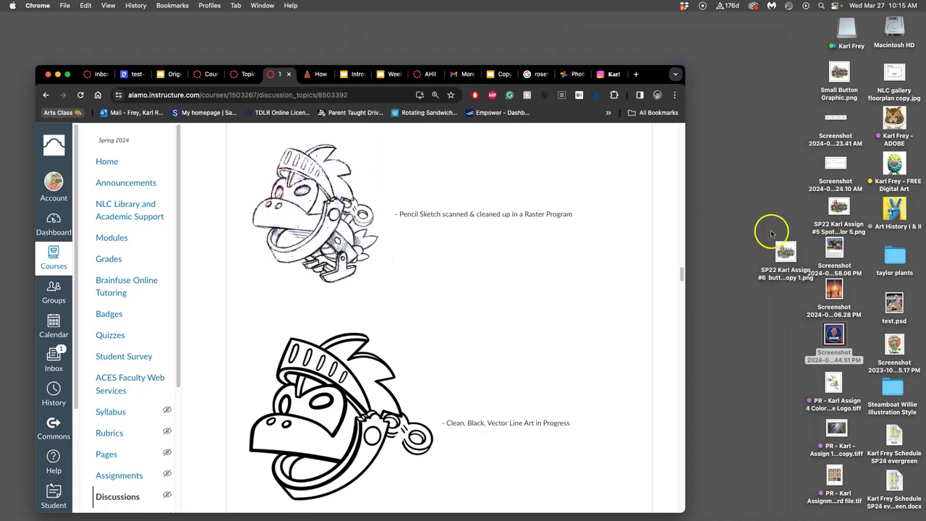
double_click(893, 116)
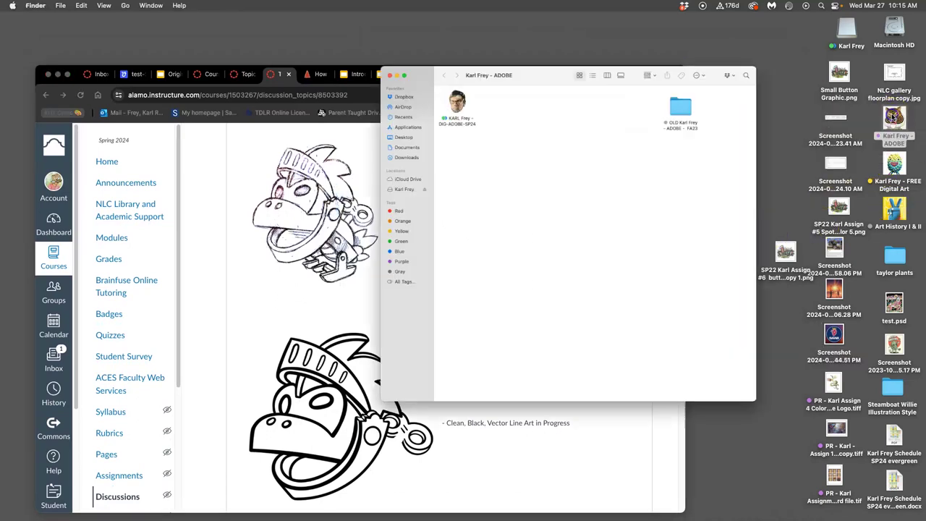
double_click(300, 103)
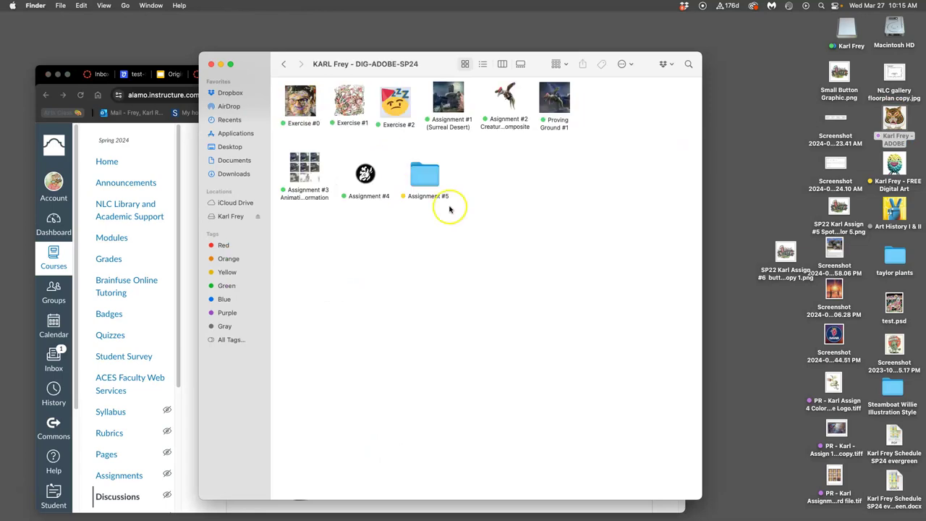
left_click(432, 177)
double_click(432, 178)
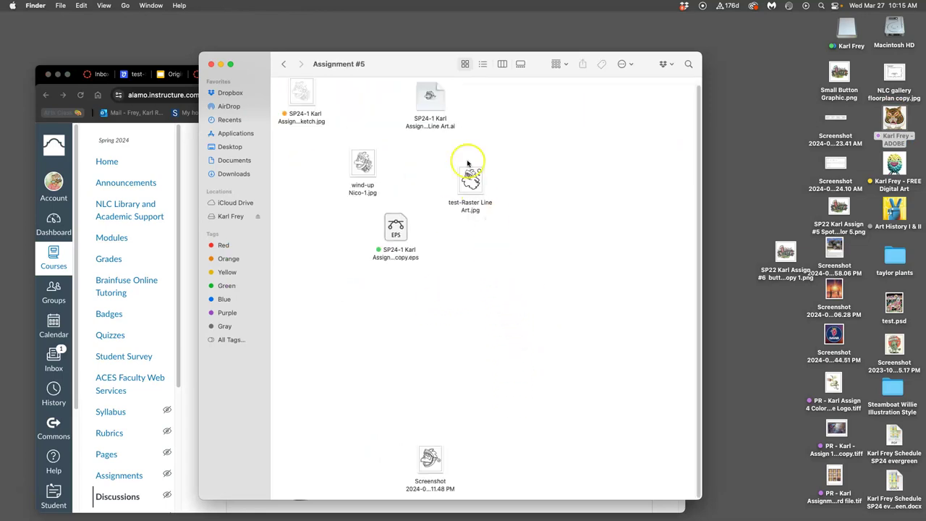
left_click(433, 100)
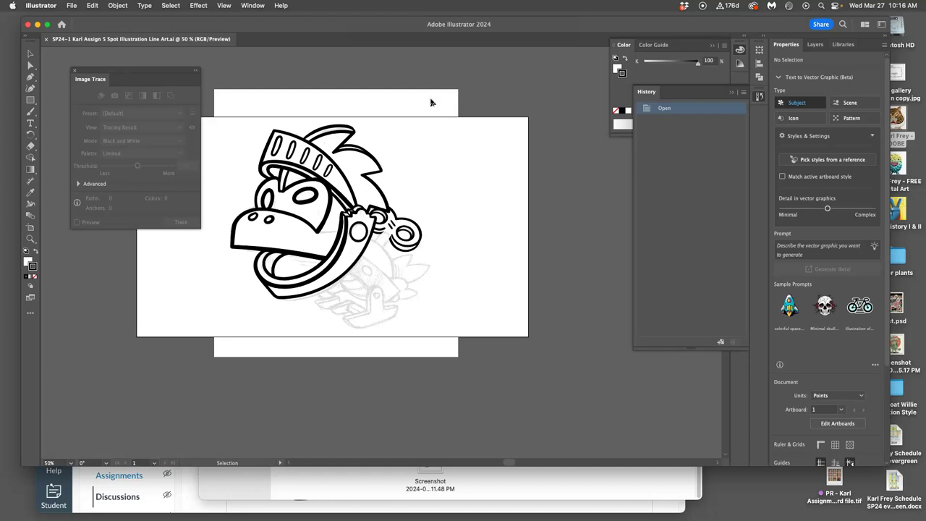
View the artwork at 100% in a maximized window and dismiss the Image Trace options.
key("super+1")
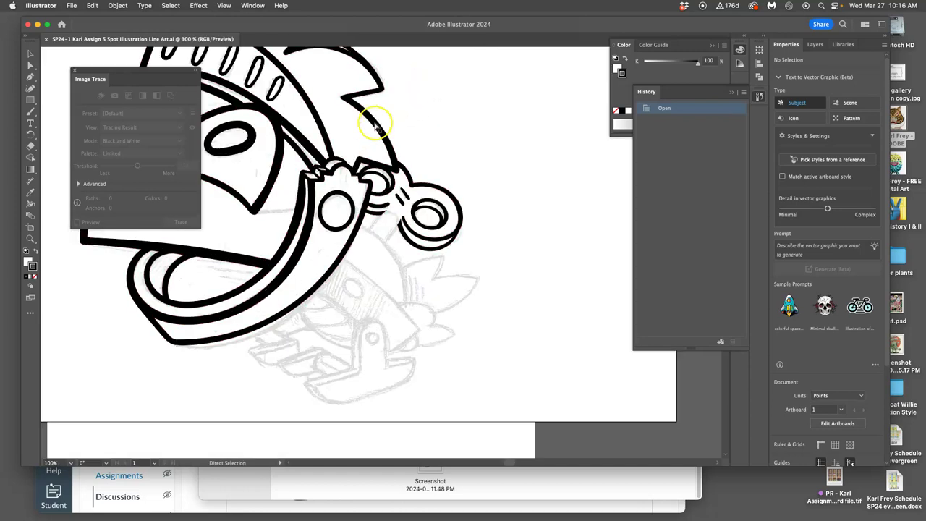
scroll(333, 181, "left", 3)
scroll(422, 179, "up", 3)
scroll(423, 177, "up", 1)
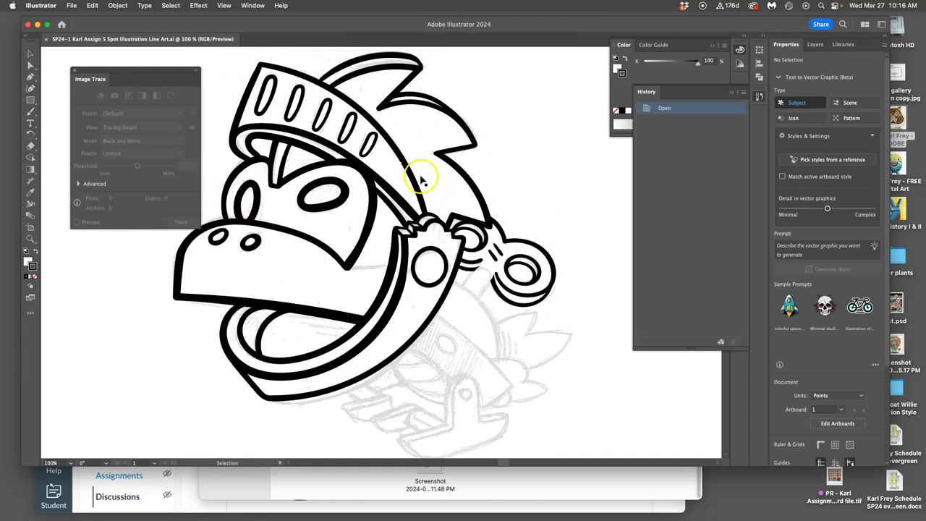
double_click(888, 464)
scroll(487, 249, "up", 5)
scroll(486, 249, "up", 2)
scroll(487, 248, "down", 4)
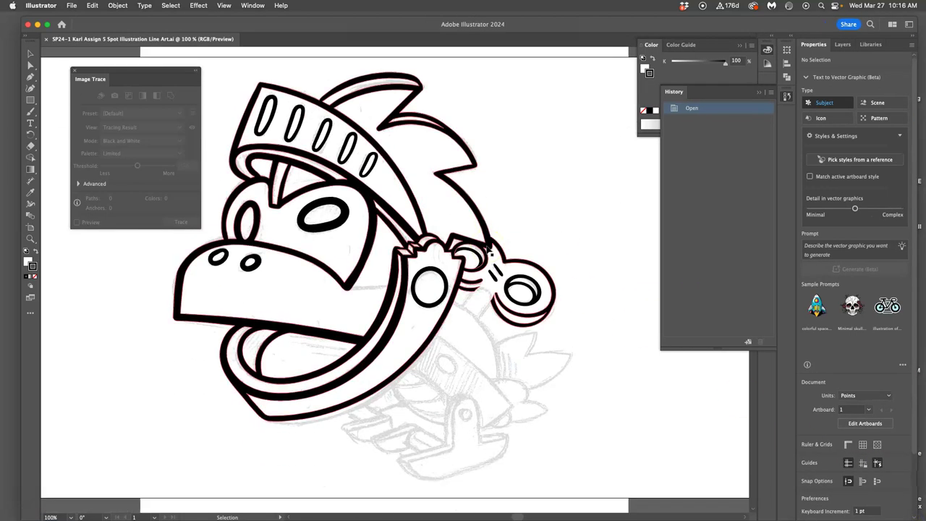
left_click(74, 70)
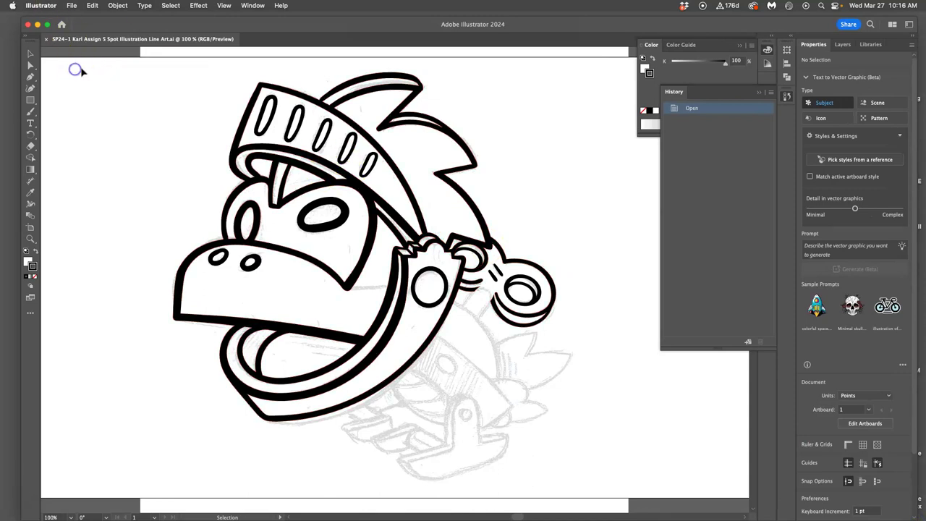
Show the Layers panel and put away the History and Color panels.
left_click(845, 45)
left_click(761, 92)
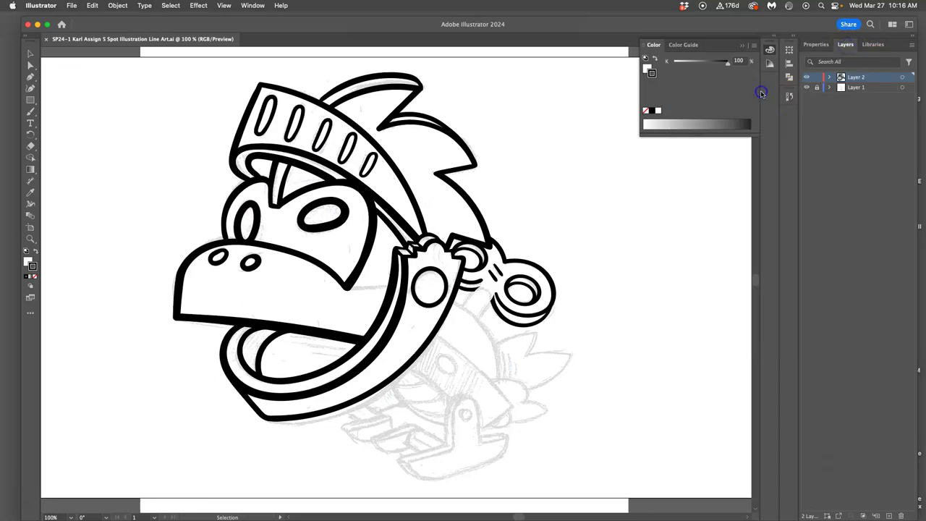
left_click(789, 97)
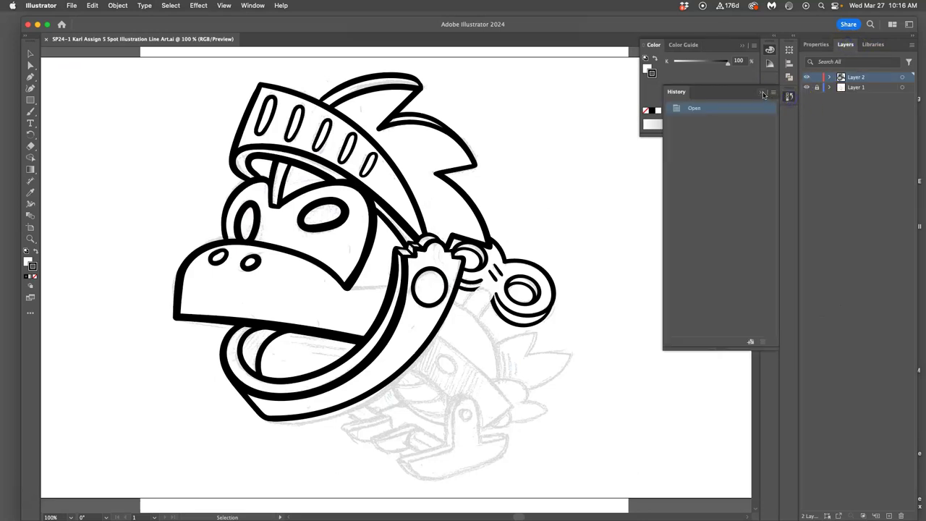
left_click(763, 95)
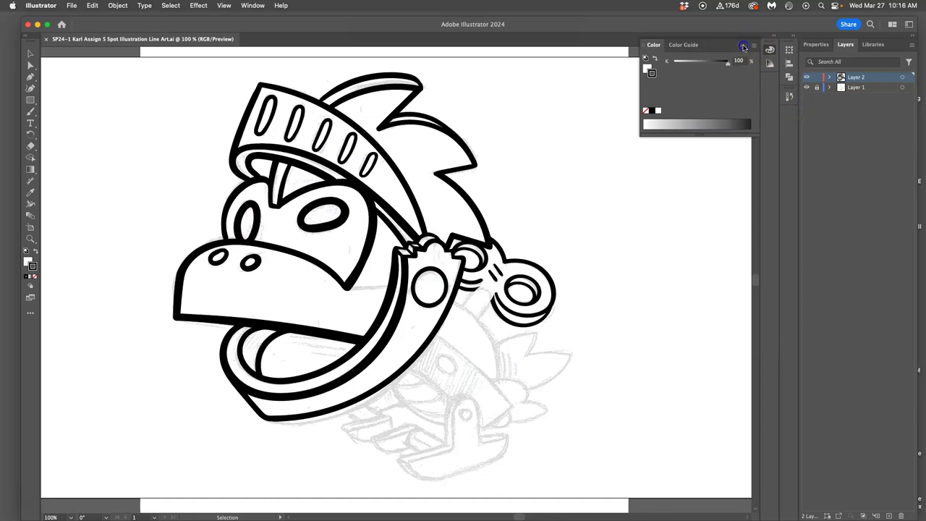
left_click(744, 47)
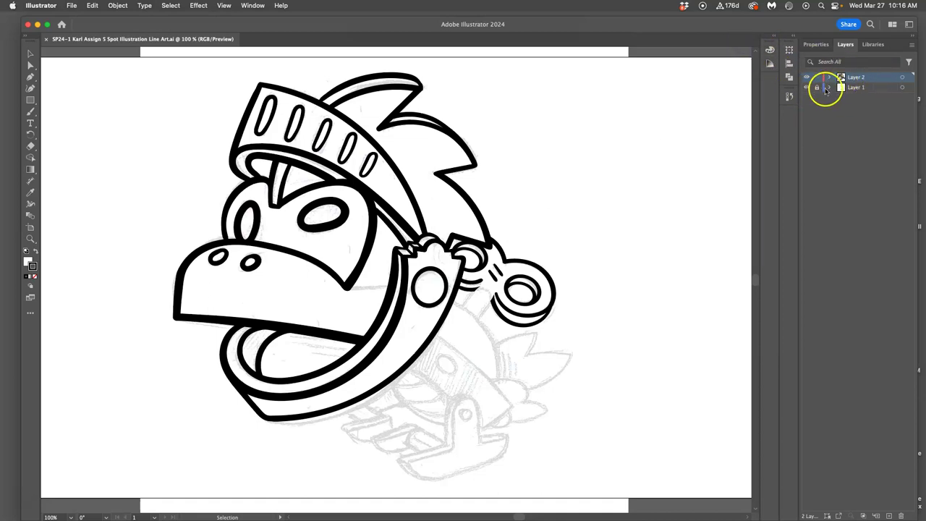
Set Layer 1's sketch to Dim in Layer Options and lock it.
left_click(807, 78)
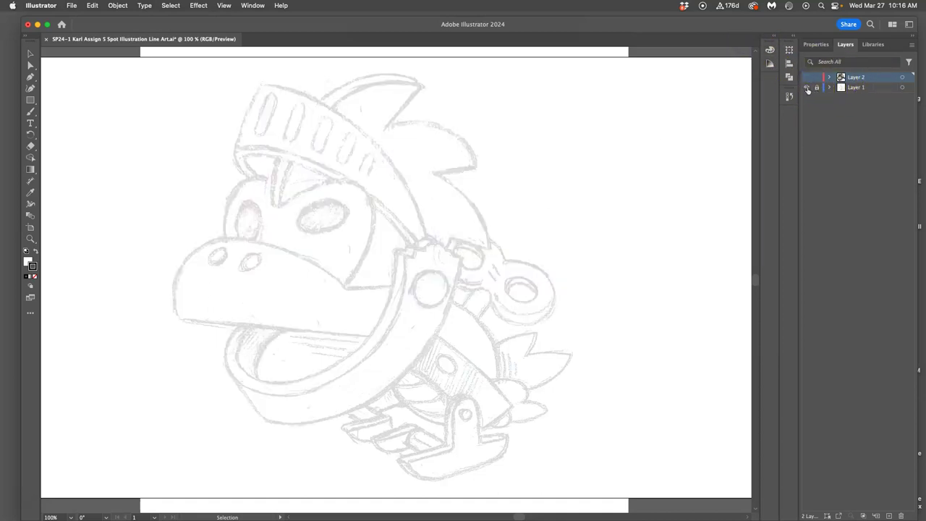
left_click(807, 87)
left_click(808, 87)
double_click(877, 88)
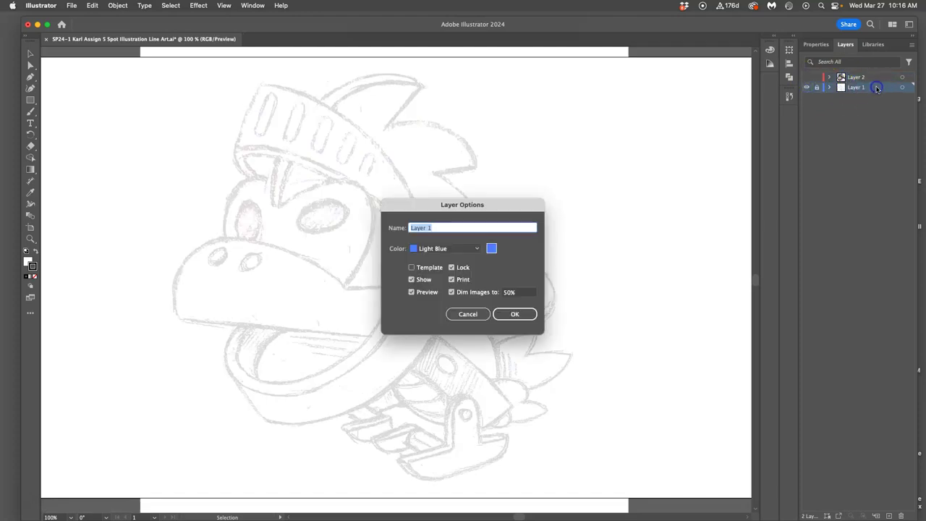
left_click(515, 313)
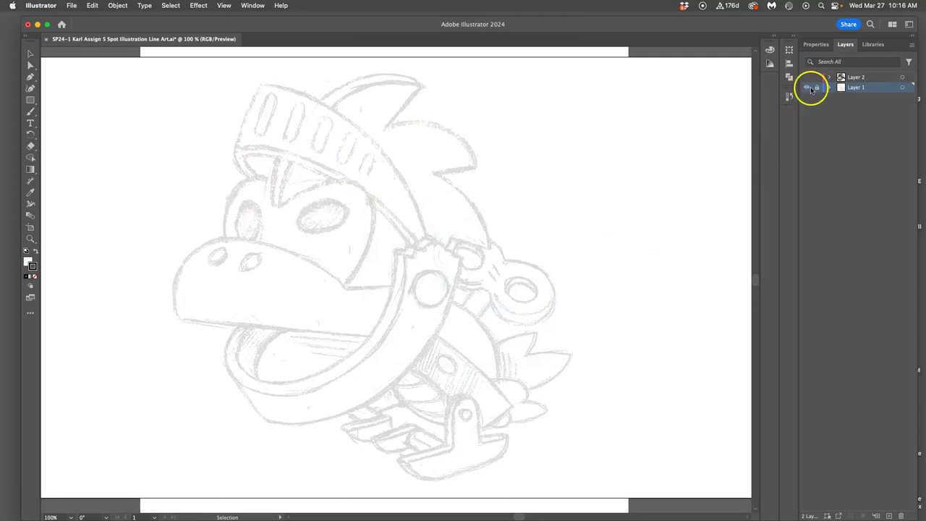
left_click(819, 88)
Show Layer 2's ink line art, expand its contents, and choose the Blob Brush tool.
left_click(889, 515)
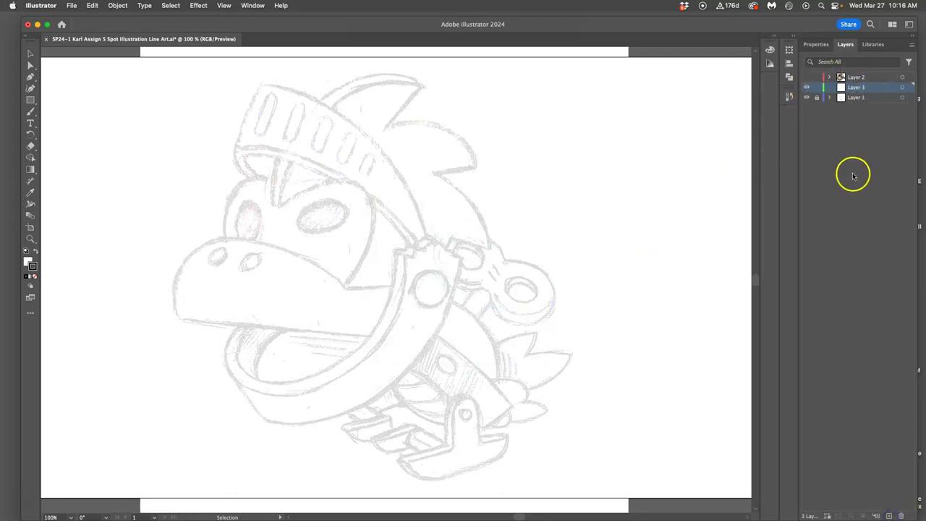
left_click(808, 77)
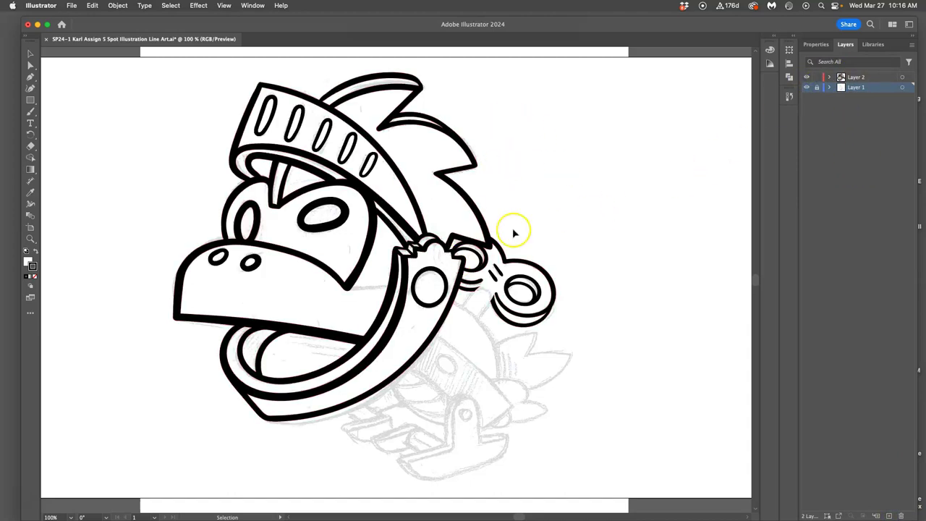
left_click(829, 78)
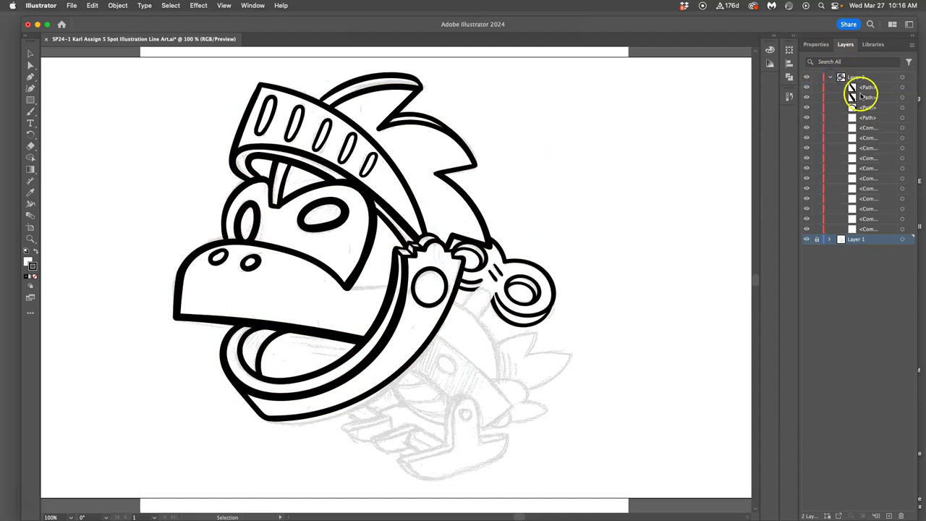
left_click(807, 168)
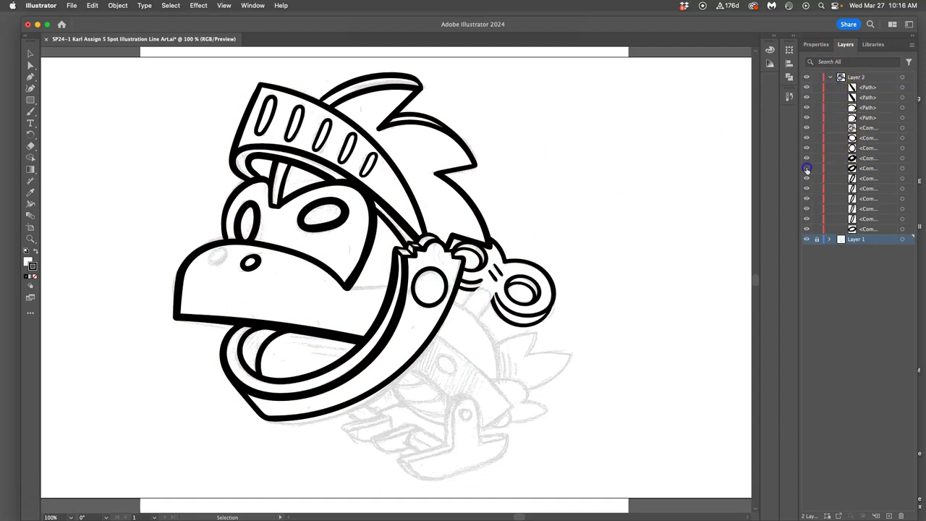
left_click(30, 113)
mouse_move(30, 112)
left_mouse_down()
mouse_move(72, 130)
mouse_move(104, 120)
mouse_move(120, 127)
mouse_move(78, 123)
mouse_move(71, 114)
mouse_move(72, 124)
left_mouse_up()
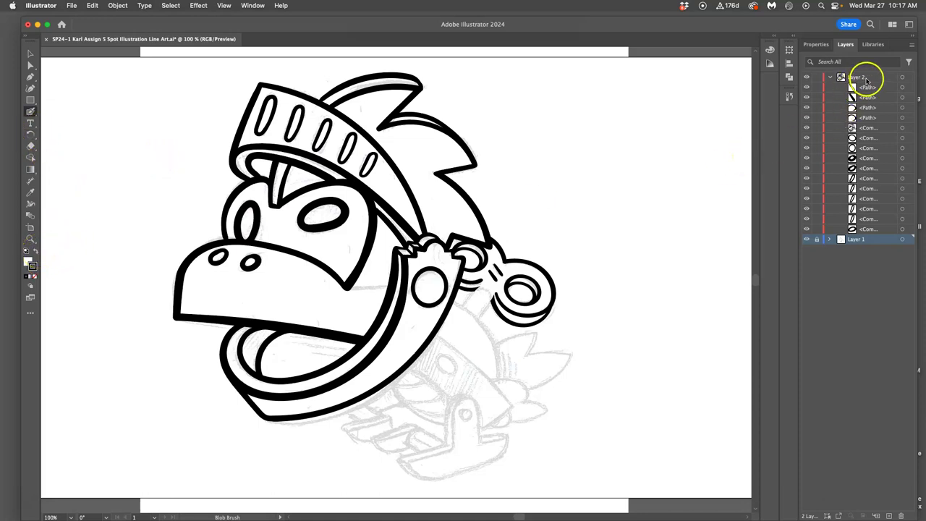
Target Layer 2, draw and undo a Blob Brush test stroke, and set brush size to 12 pt.
left_click(901, 76)
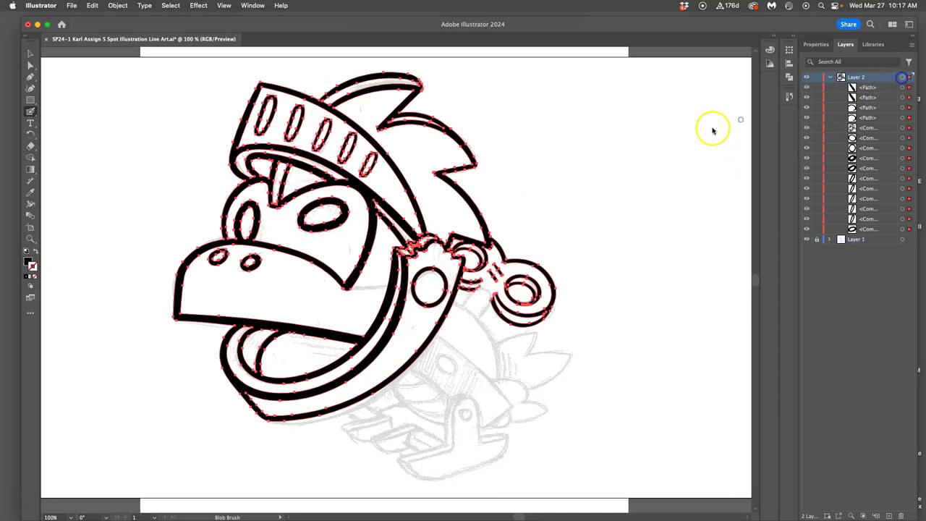
left_click(28, 262)
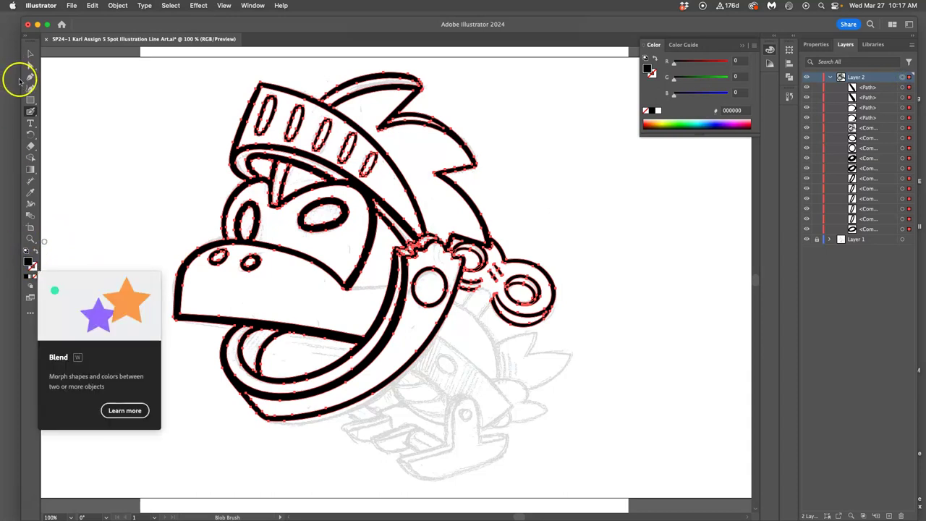
double_click(31, 112)
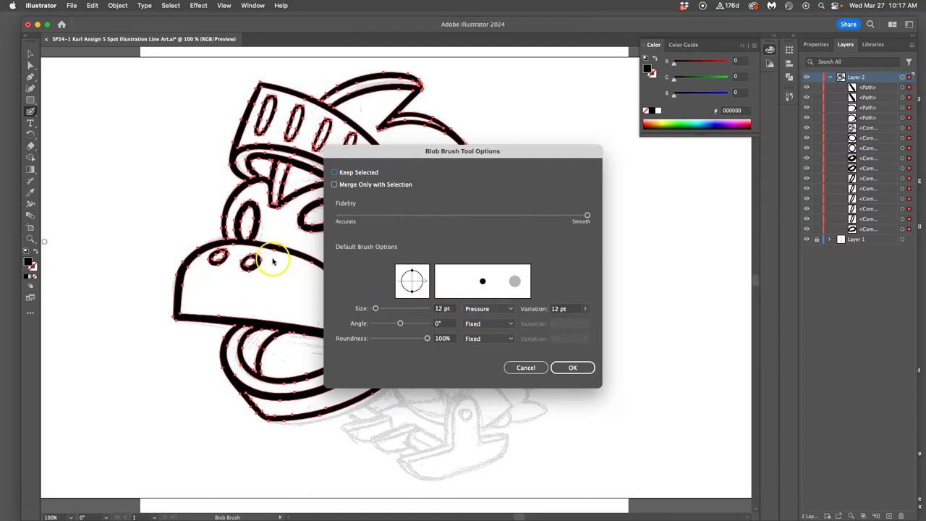
left_click(571, 367)
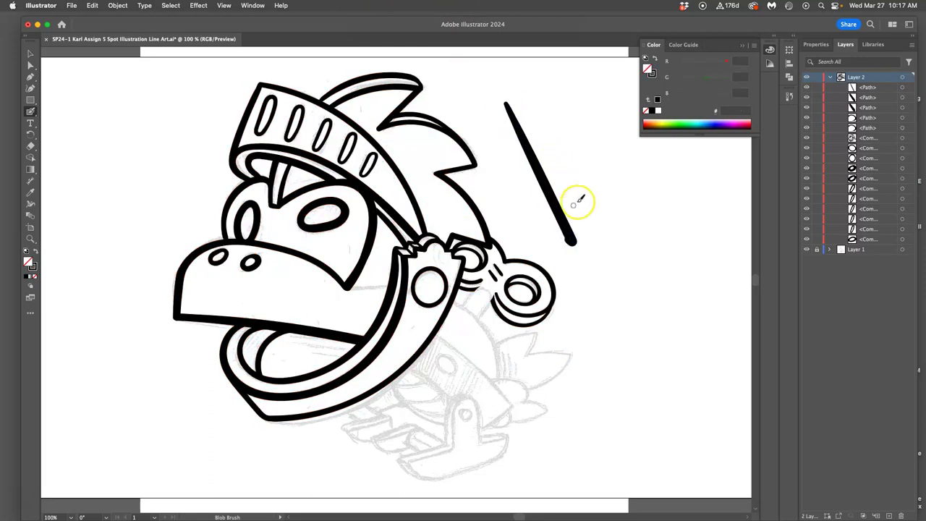
key("super+z")
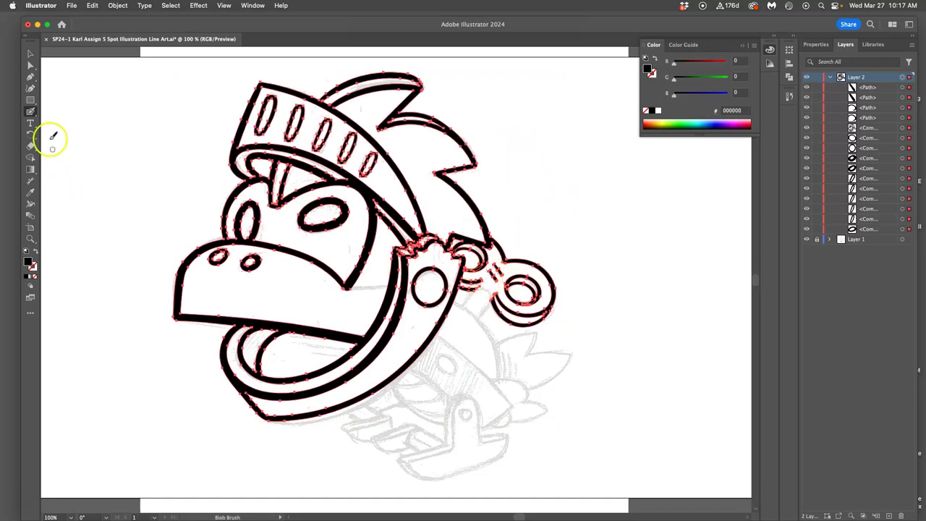
double_click(31, 113)
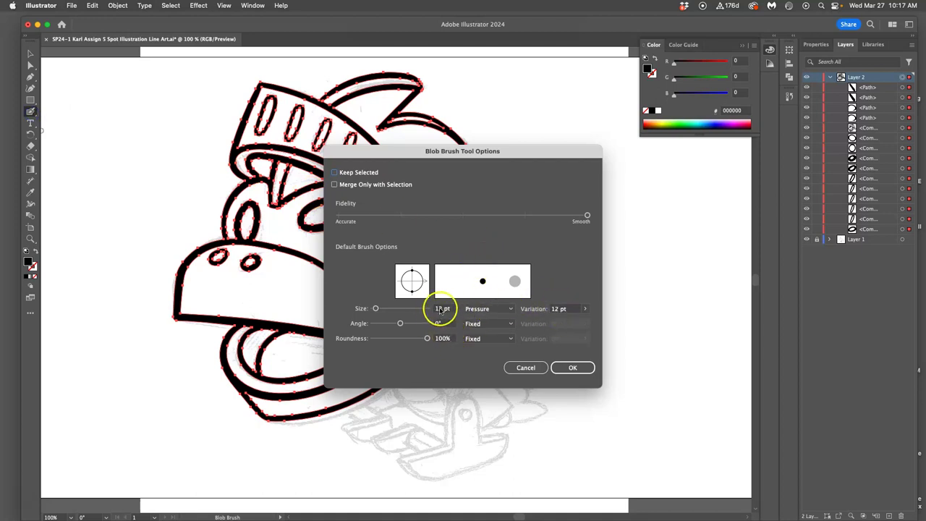
Apply the 12 pt brush size, zoom to 300% near the rings, and paint a test oval.
left_click(572, 367)
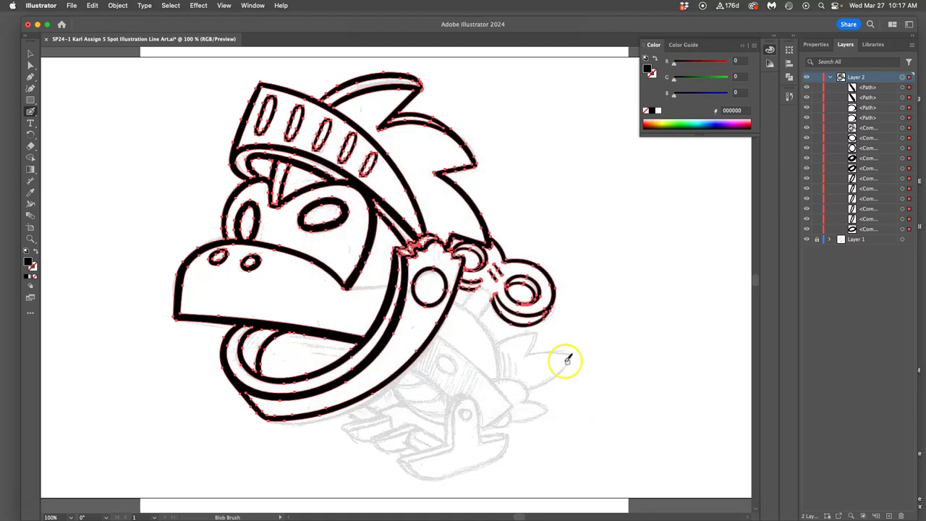
key("super+equal")
key("super+equal")
key("super+equal")
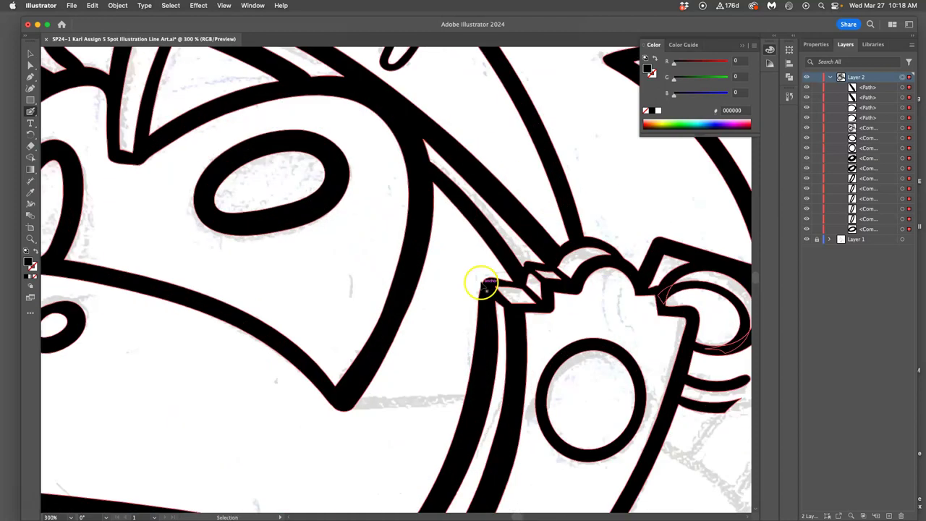
left_click_drag(496, 314, 339, 145)
scroll(338, 144, "right", 15)
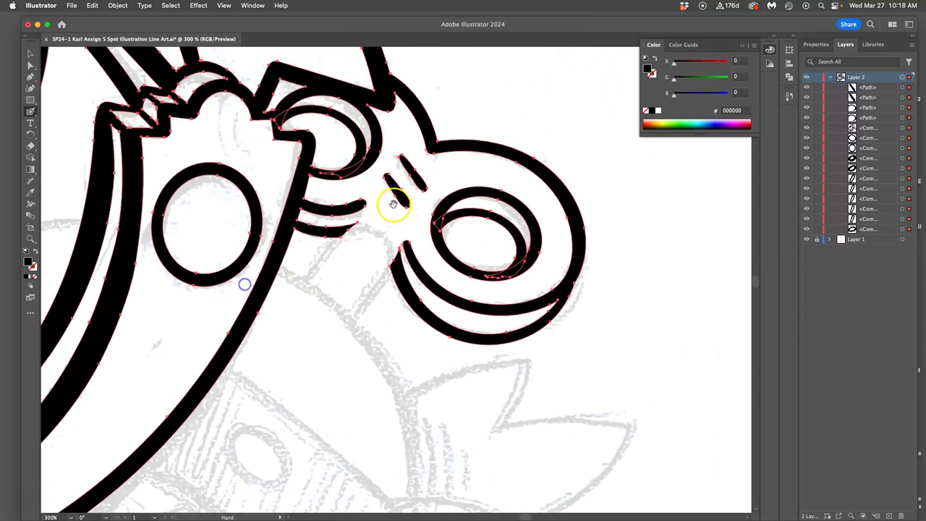
mouse_move(463, 101)
left_mouse_down()
mouse_move(415, 169)
mouse_move(510, 248)
mouse_move(550, 154)
mouse_move(492, 92)
mouse_move(459, 95)
left_mouse_up()
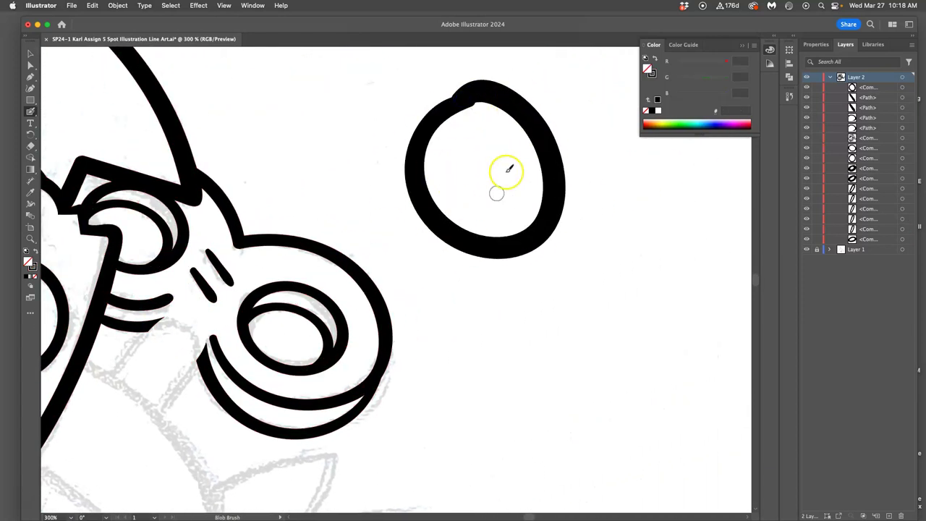
left_click(807, 87)
left_click(807, 87)
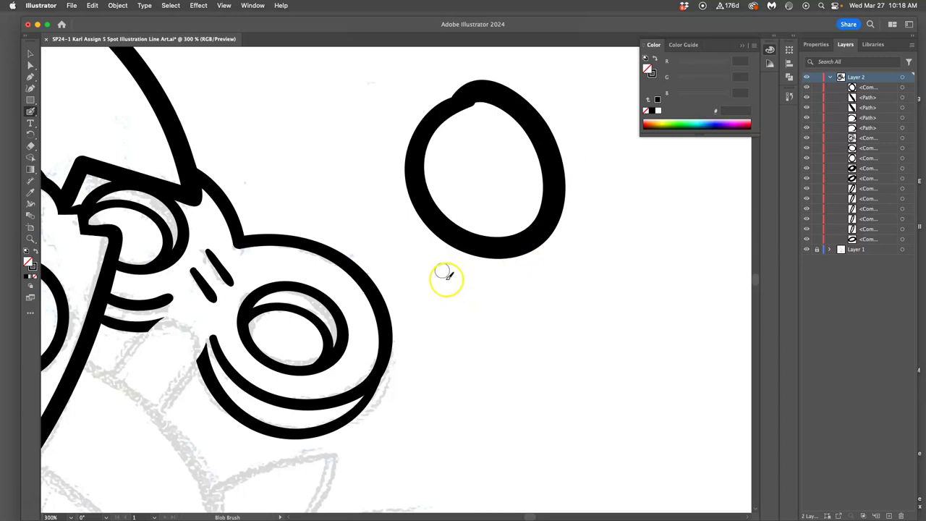
Ink a hooked curl beside the oval, then undo the curl strokes and the test oval.
left_click_drag(440, 273, 409, 297)
mouse_move(398, 334)
left_mouse_down()
mouse_move(397, 368)
mouse_move(435, 411)
mouse_move(528, 350)
mouse_move(513, 318)
mouse_move(472, 327)
left_mouse_up()
mouse_move(429, 372)
left_mouse_down()
mouse_move(387, 340)
mouse_move(403, 331)
mouse_move(398, 355)
mouse_move(393, 330)
mouse_move(390, 352)
mouse_move(412, 350)
mouse_move(384, 335)
mouse_move(407, 345)
mouse_move(413, 331)
left_mouse_up()
key("super+z")
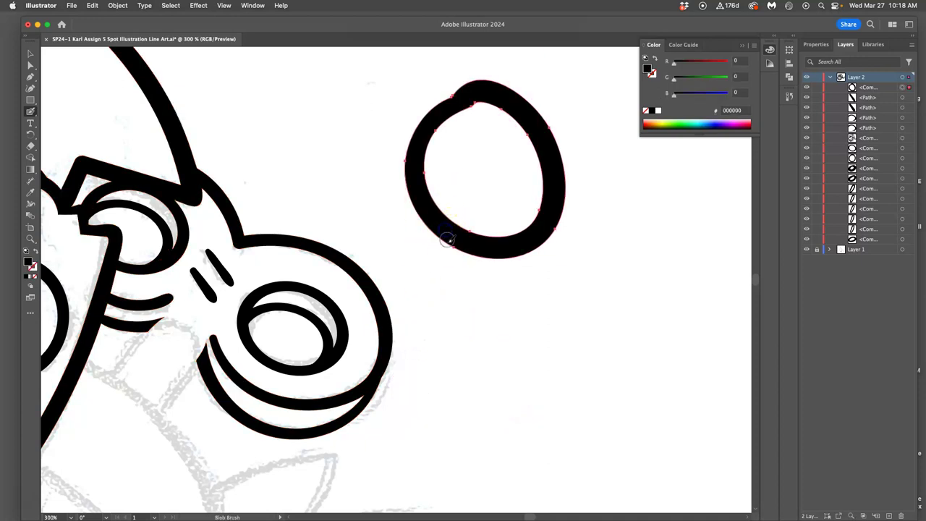
key("super+z")
Ink the arched n-shaped connector below the rings, redrawing it and undoing an overlong extension.
left_click_drag(415, 303, 541, 129)
scroll(499, 224, "left", 5)
left_click_drag(397, 153, 399, 133)
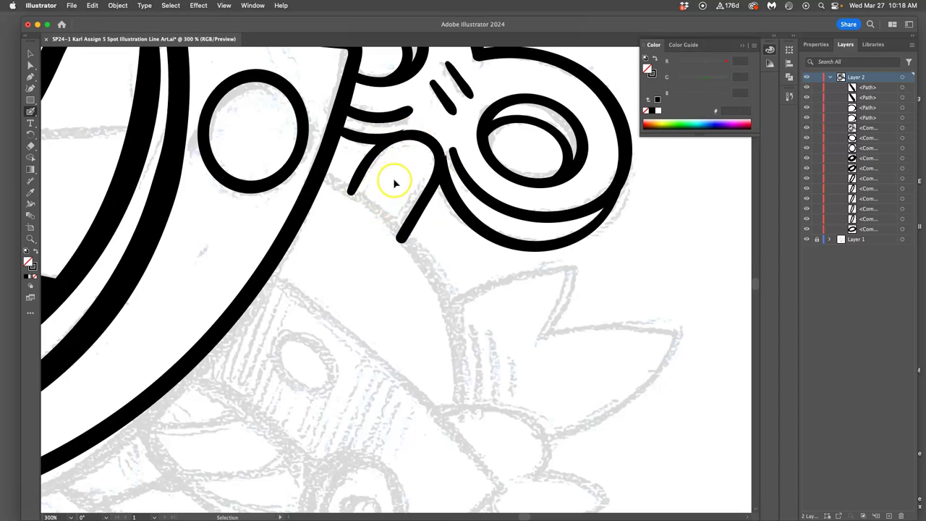
key("super+z")
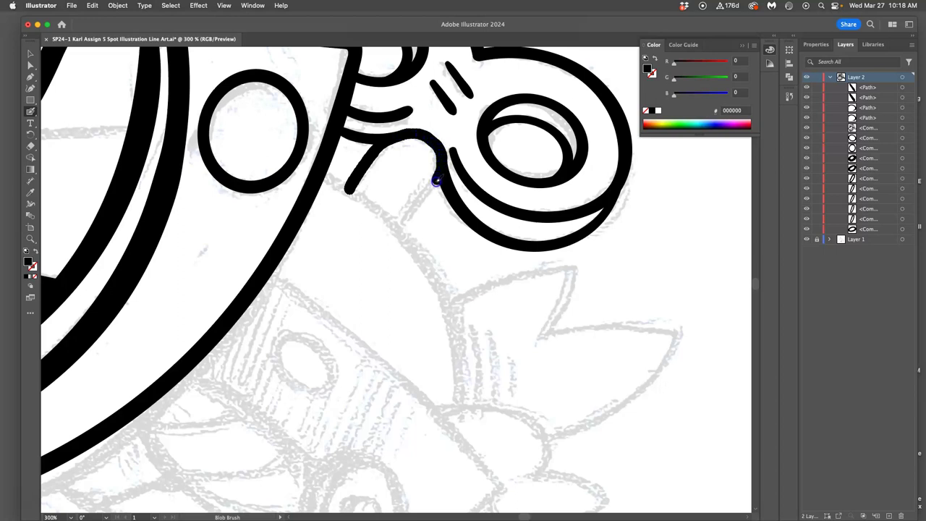
mouse_move(402, 235)
left_mouse_down()
mouse_move(419, 212)
mouse_move(413, 228)
mouse_move(399, 173)
mouse_move(422, 202)
mouse_move(337, 186)
left_mouse_up()
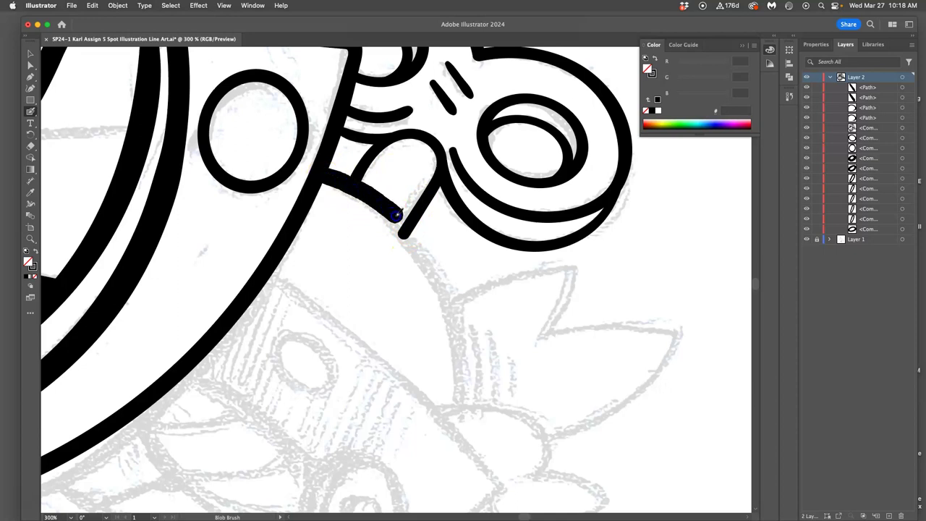
left_click_drag(412, 233, 446, 291)
key("super+z")
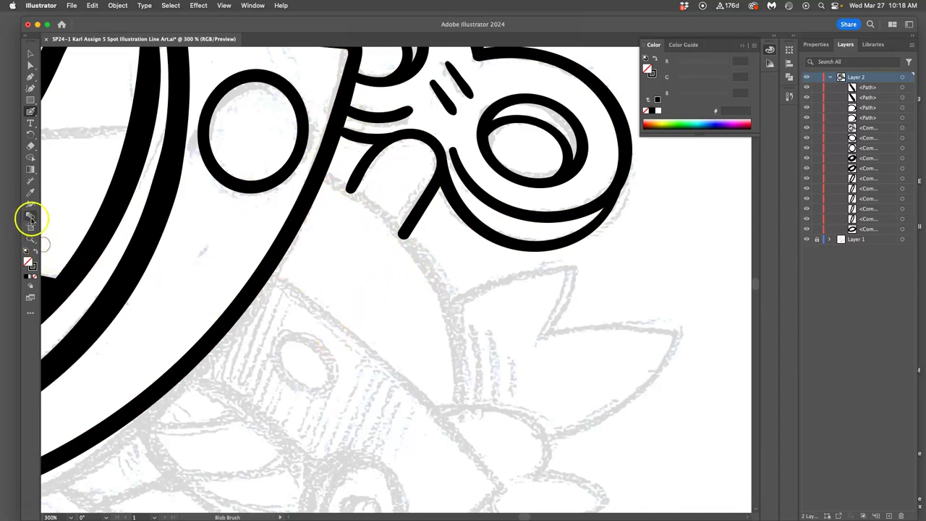
Rotate the canvas view with the Rotate View tool to follow the line's direction.
left_click(33, 239)
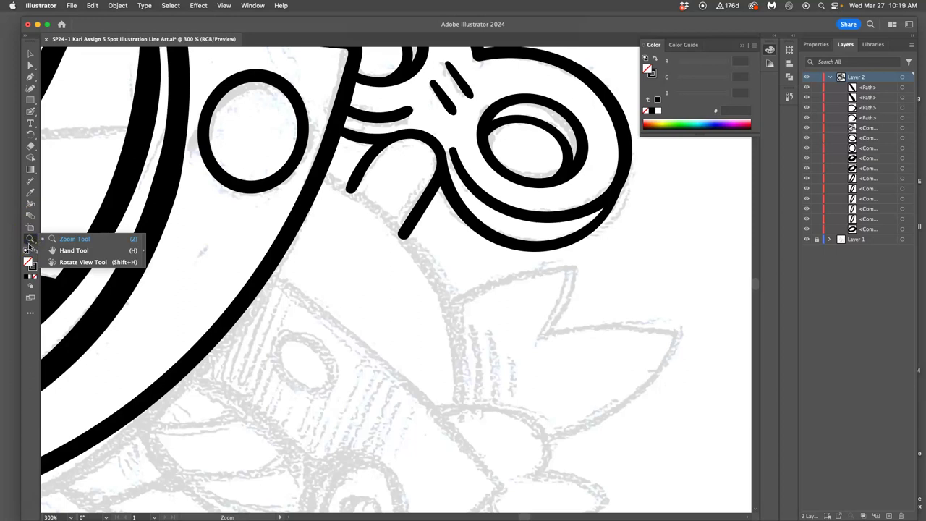
left_click_drag(31, 244, 73, 262)
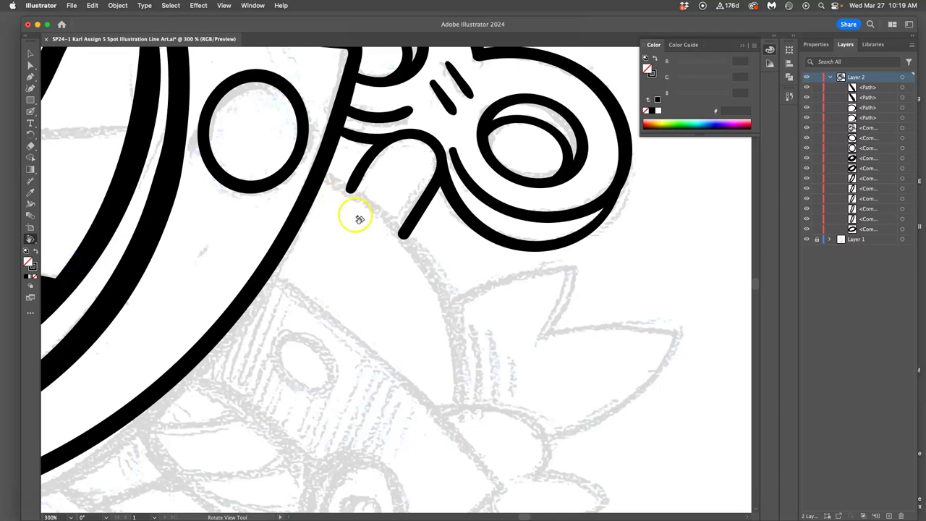
left_click_drag(360, 218, 392, 213)
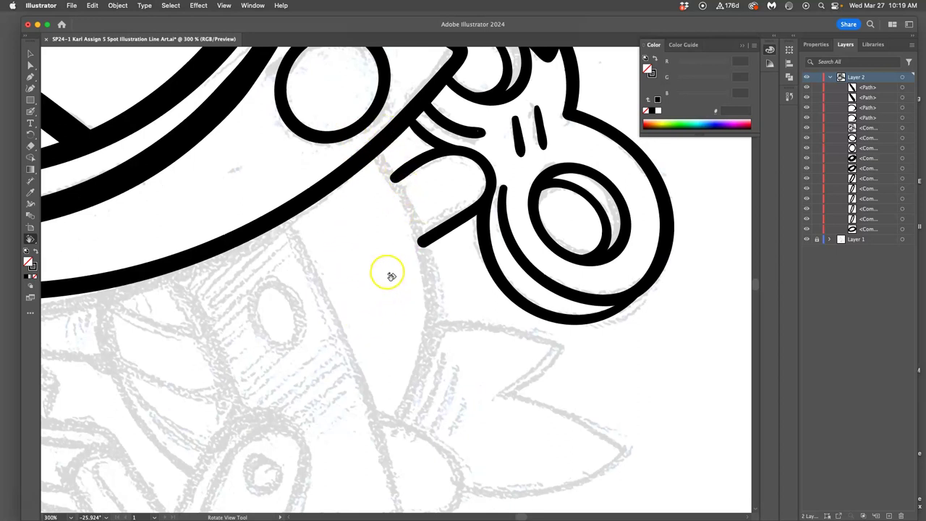
Ink a long Blob Brush curve down from the connector and check it with the Selection tool.
key("shift+b")
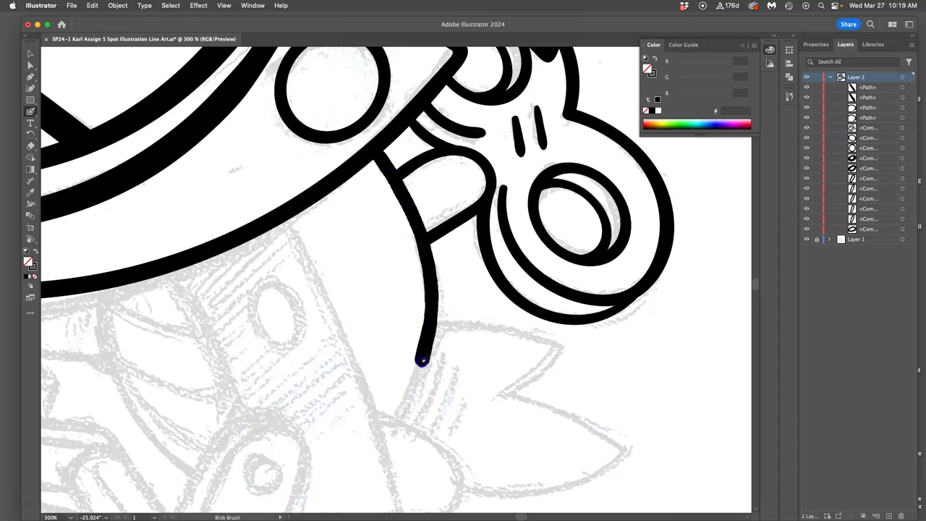
left_click_drag(397, 418, 397, 419)
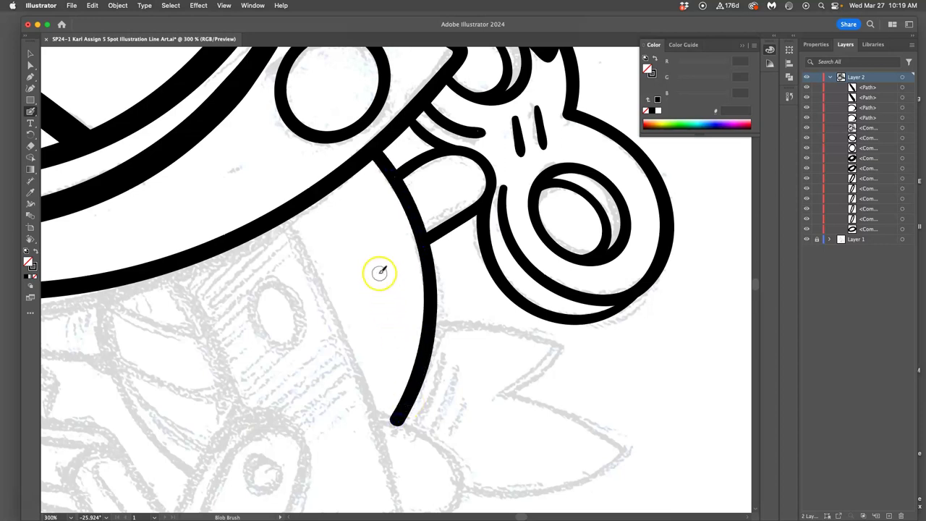
key("v")
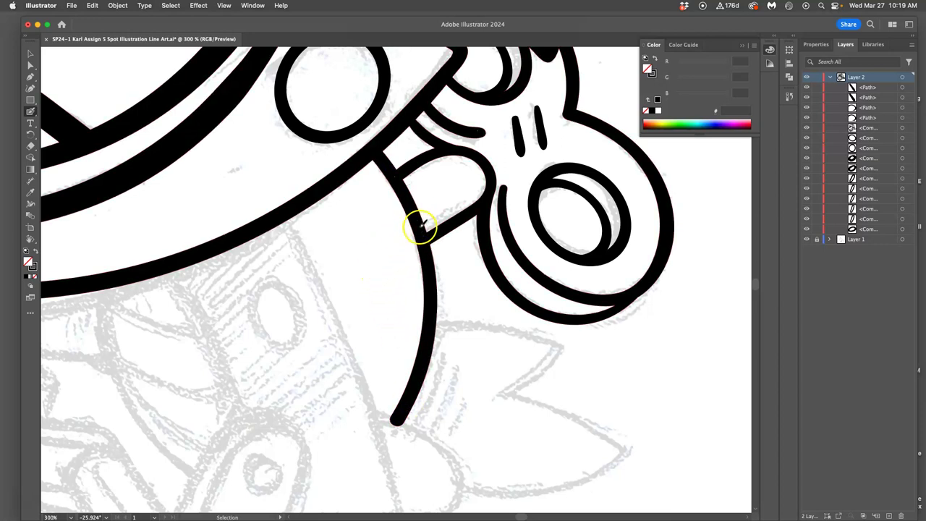
left_click(420, 236)
key("shift+b")
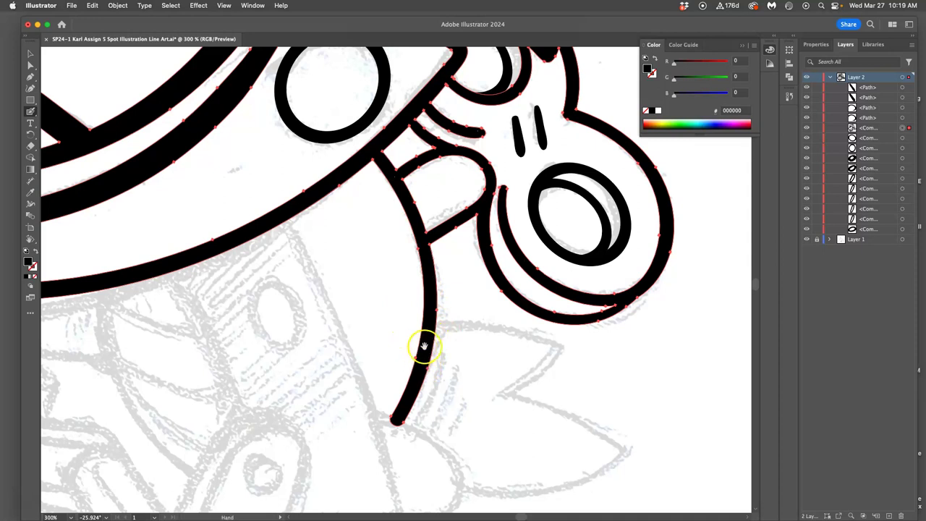
Extend the lower curve and trace the claw outline with thick Blob Brush strokes over the sketch.
left_click_drag(427, 347, 407, 148)
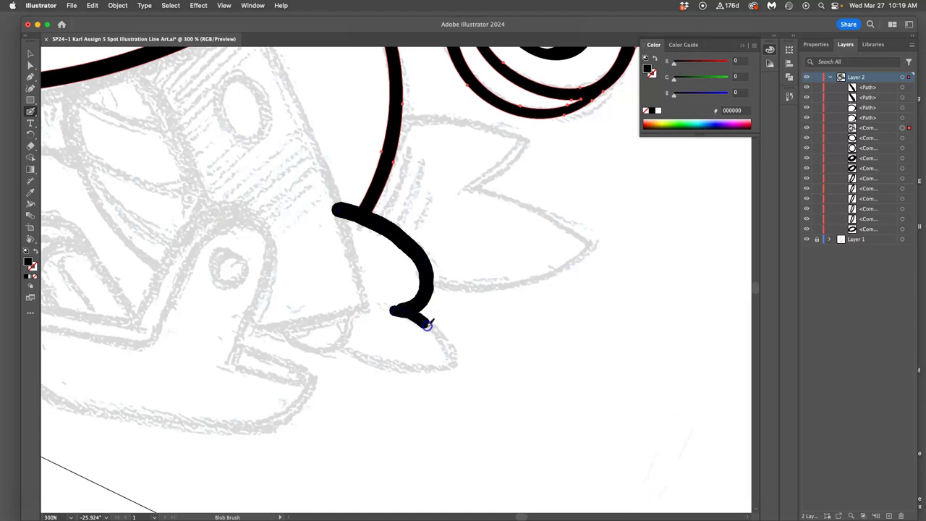
mouse_move(448, 358)
left_mouse_down()
mouse_move(402, 372)
mouse_move(340, 347)
left_mouse_up()
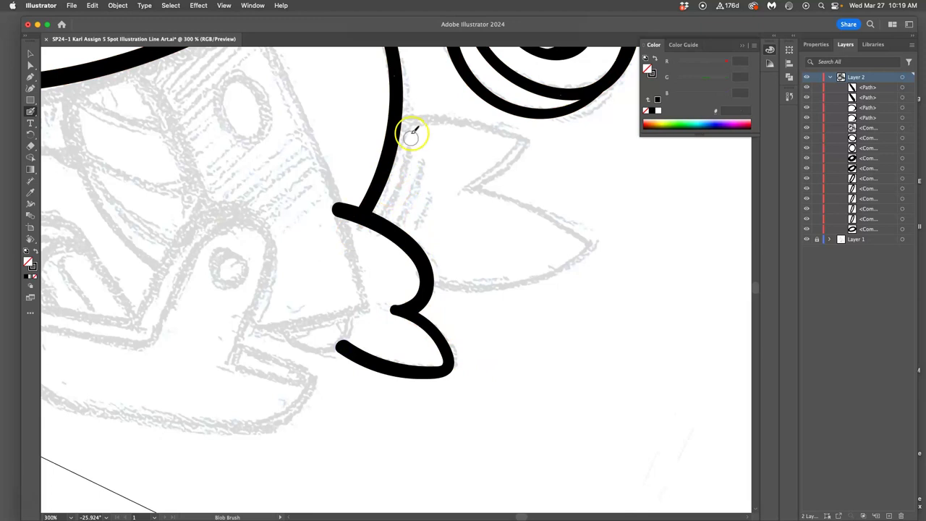
key("super+minus")
key("super+minus")
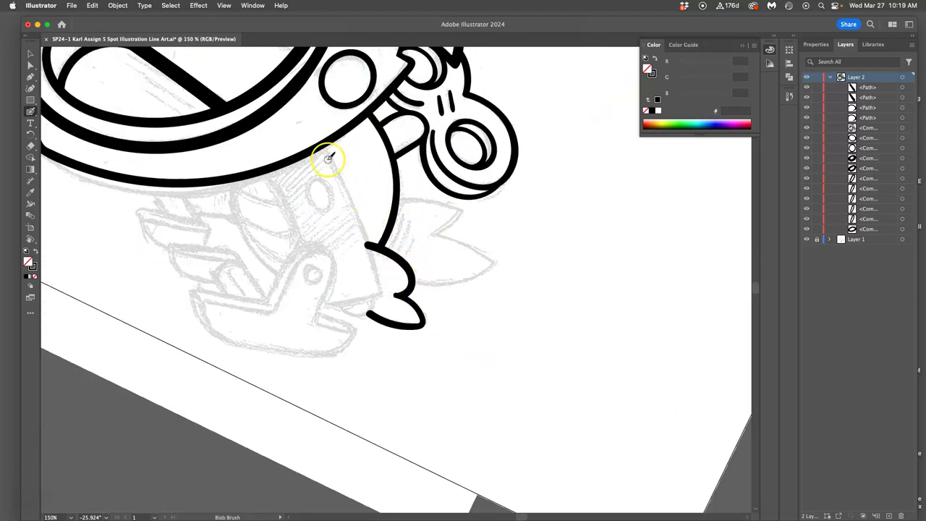
key("super+minus")
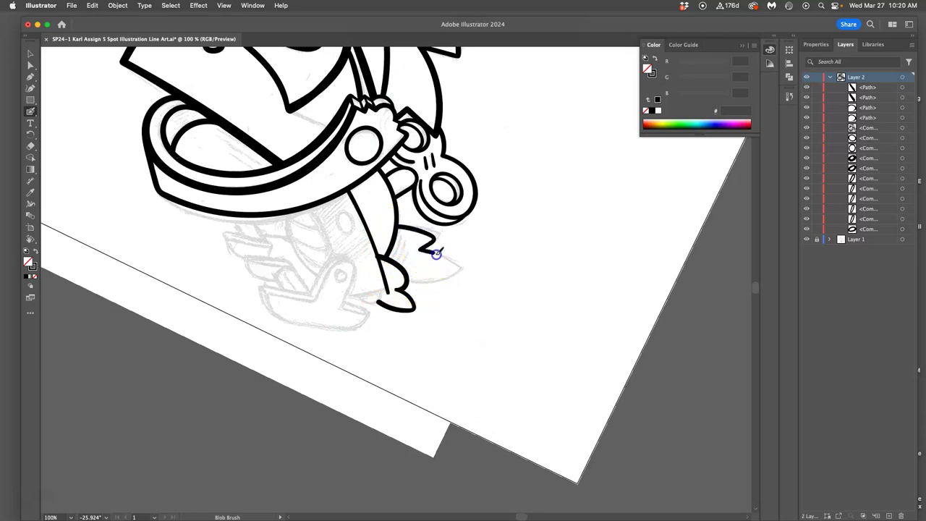
left_click_drag(461, 268, 461, 269)
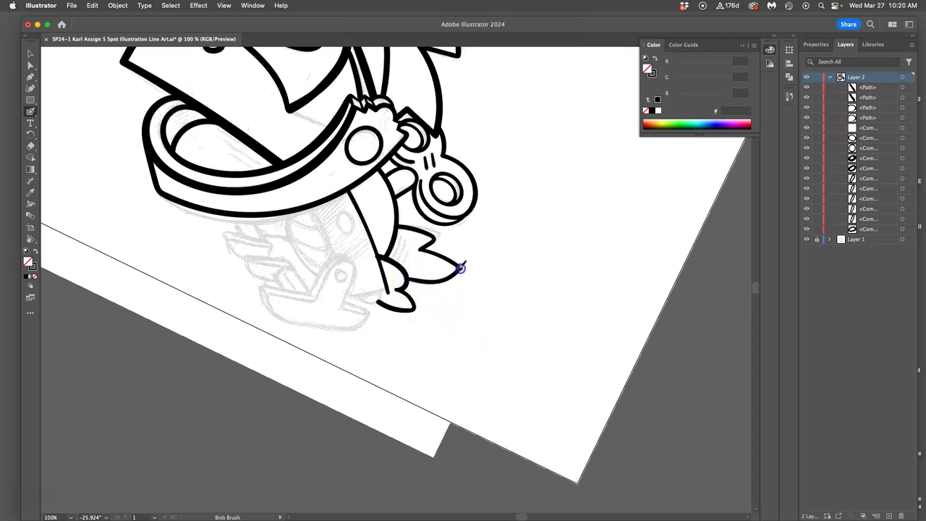
key("super+equal")
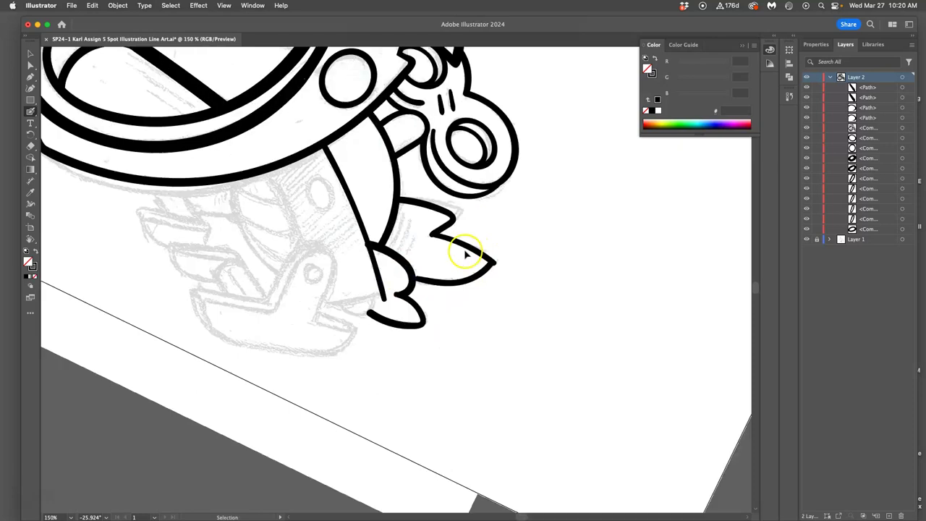
key("super+equal")
key("super+equal")
key("super+equal")
Undo the last claw stroke, rotate the view about 26°, and draw the leaf's right edge to the cloud.
mouse_move(490, 224)
left_mouse_down()
mouse_move(397, 212)
mouse_move(392, 228)
left_mouse_up()
key("super+z")
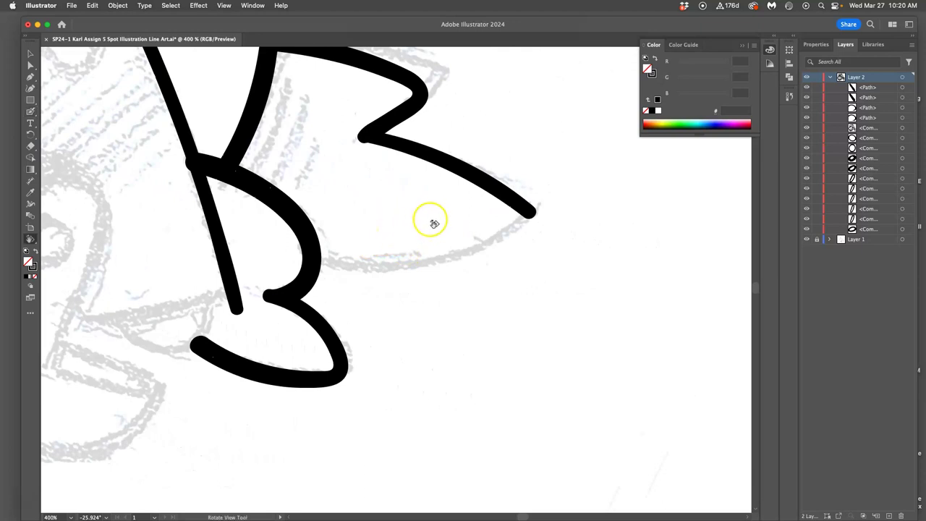
key("shift+h")
mouse_move(430, 215)
left_mouse_down()
mouse_move(419, 188)
mouse_move(343, 140)
mouse_move(378, 140)
left_mouse_up()
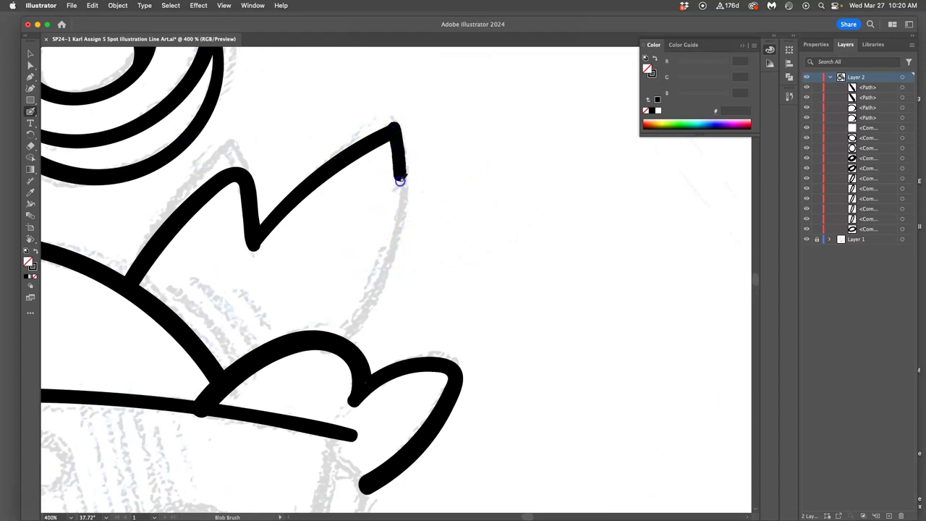
mouse_move(400, 186)
left_mouse_down()
mouse_move(389, 254)
mouse_move(340, 340)
left_mouse_up()
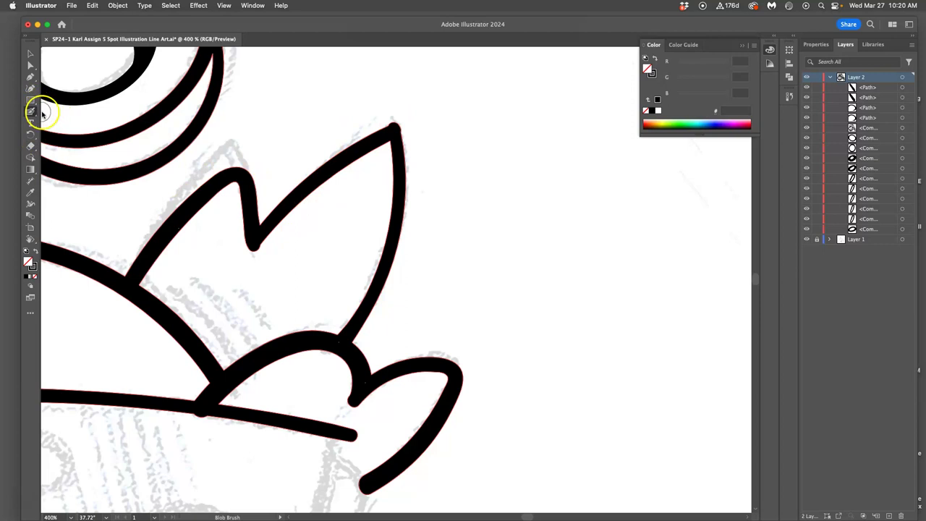
Fill the gap where the leaf meets the curve and thicken its upper edge toward the tip.
left_click_drag(268, 306, 410, 229)
left_click_drag(337, 180, 371, 246)
left_click_drag(355, 196, 357, 199)
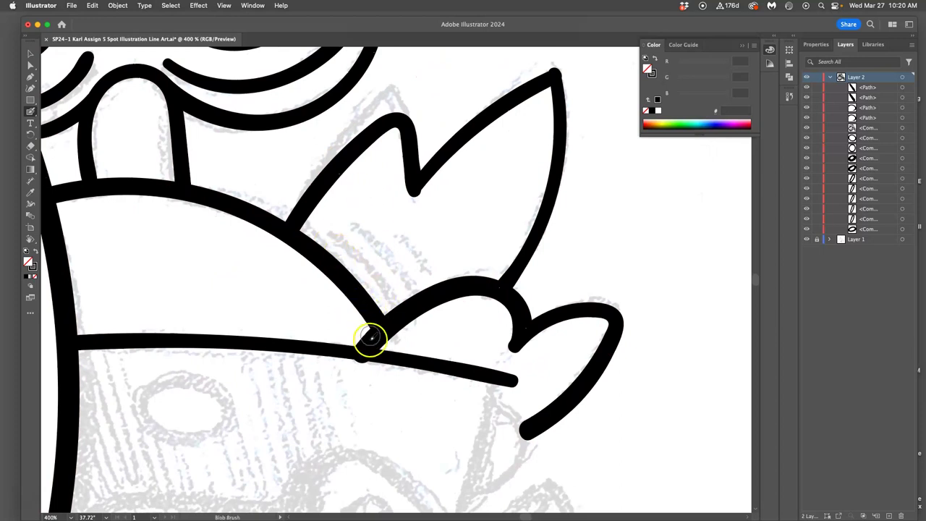
mouse_move(371, 323)
left_mouse_down()
mouse_move(392, 303)
mouse_move(413, 330)
left_mouse_up()
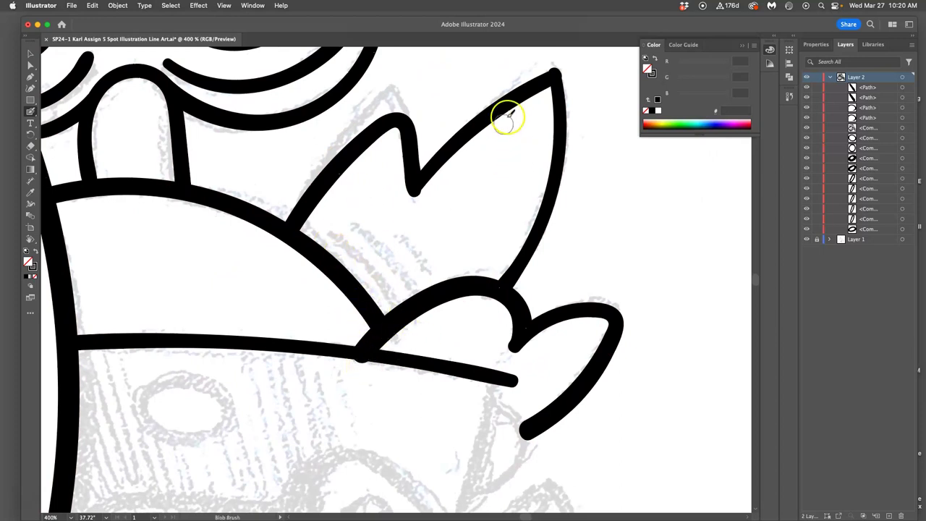
left_click_drag(517, 112, 558, 68)
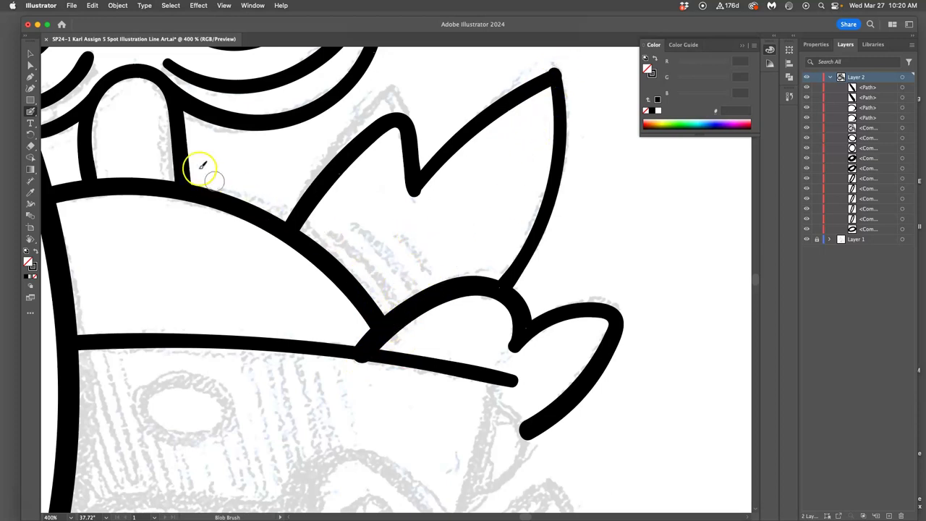
Select the leaf and redraw its right edge more smoothly with the Pencil tool.
key("v")
left_click(454, 149)
key("shift+b")
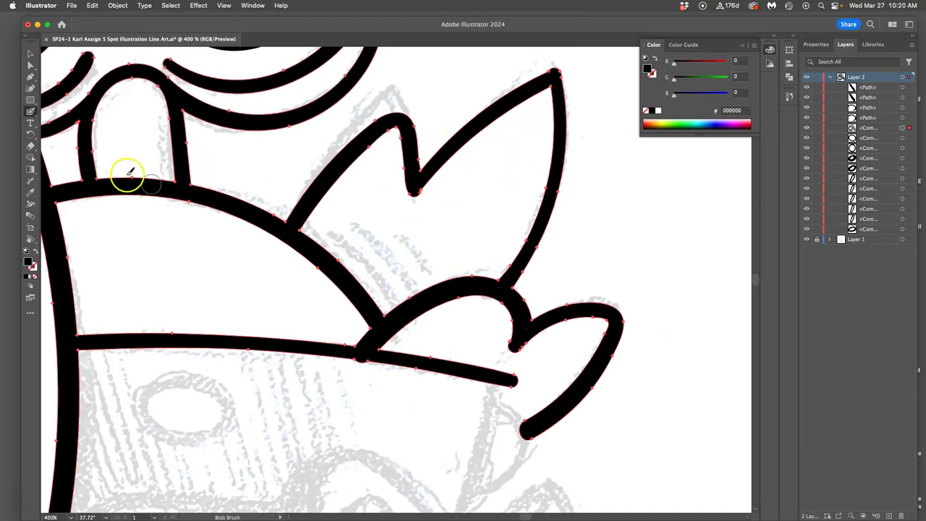
mouse_move(30, 112)
left_mouse_down()
mouse_move(62, 120)
mouse_move(66, 135)
left_mouse_up()
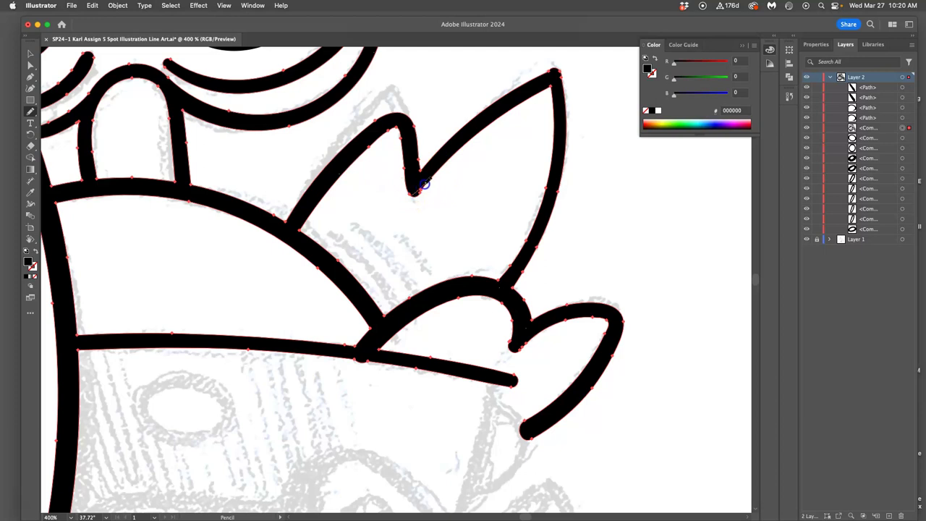
key("v")
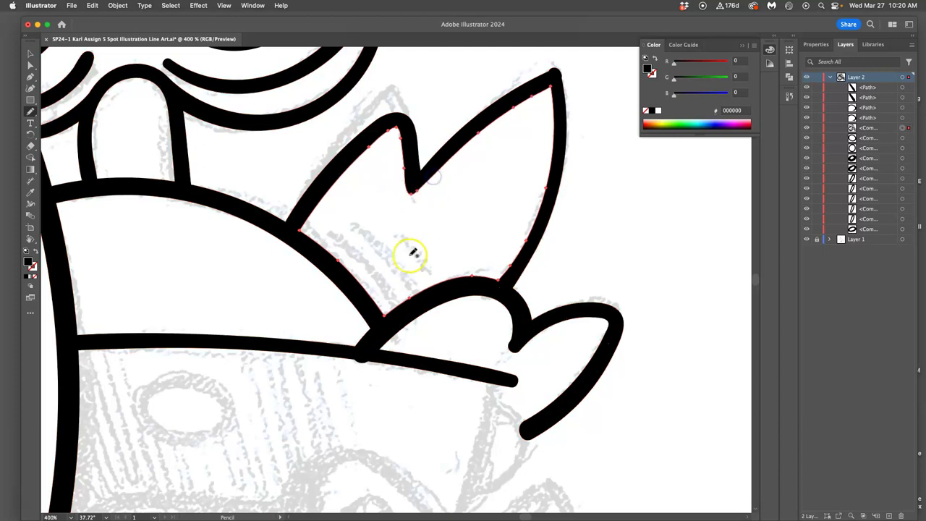
left_click(563, 87)
key("super+a")
key("n")
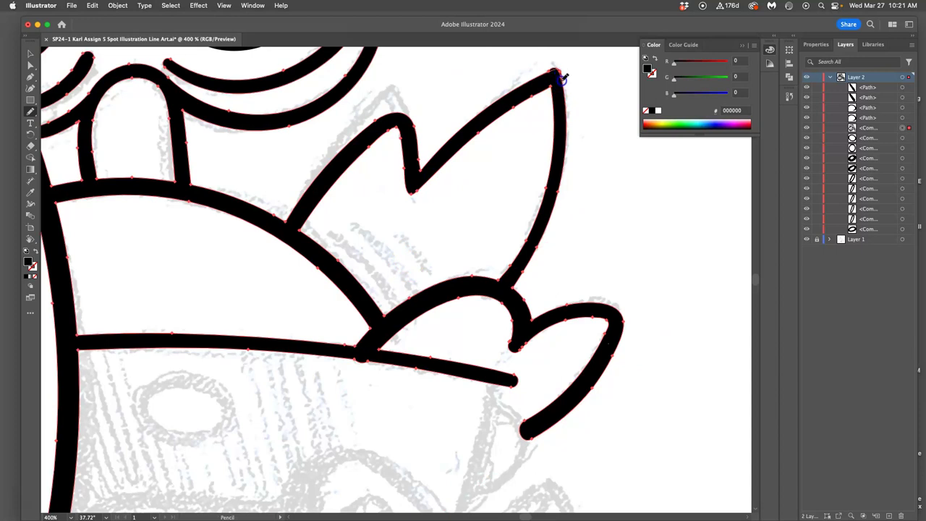
mouse_move(562, 78)
left_mouse_down()
mouse_move(534, 234)
mouse_move(508, 248)
mouse_move(504, 284)
mouse_move(507, 264)
mouse_move(381, 356)
left_mouse_up()
Set Pencil Fidelity to Smooth, then reshape the lower stroke, sharpen the tip and notch.
double_click(31, 111)
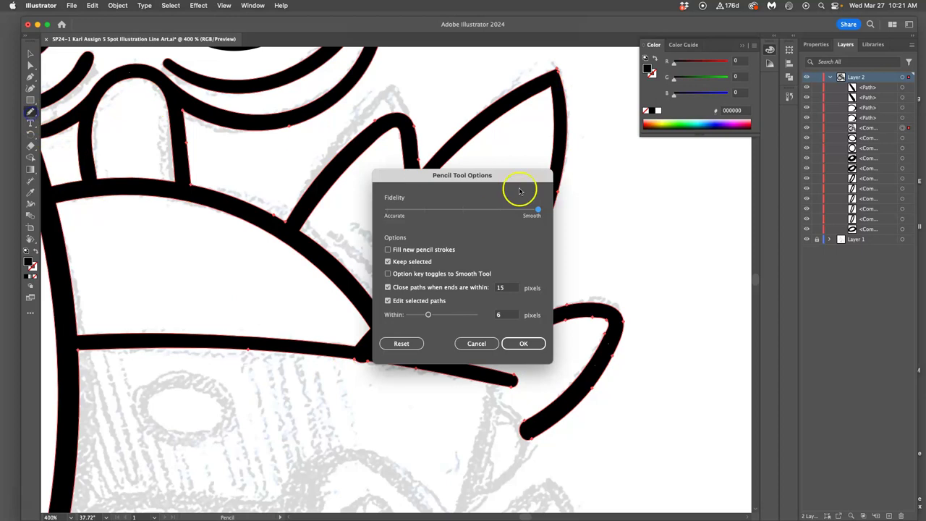
left_click(523, 343)
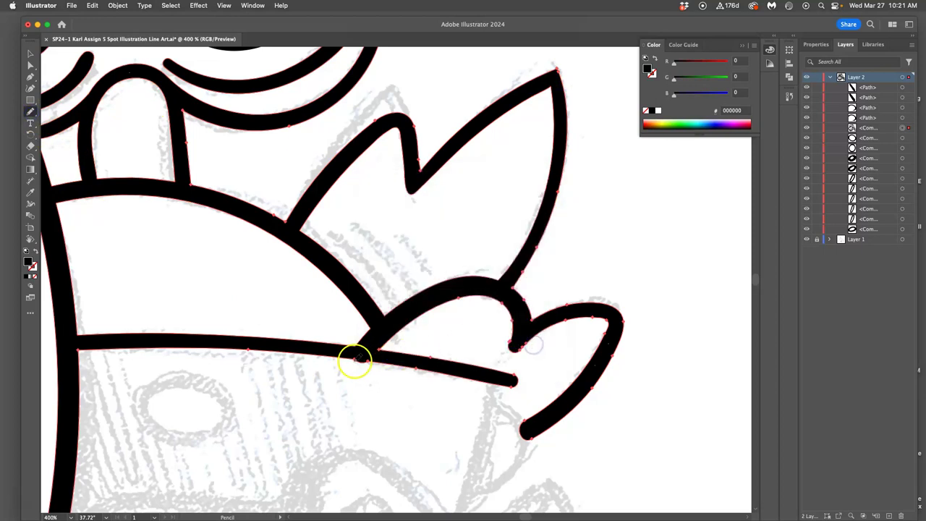
mouse_move(355, 364)
left_mouse_down()
mouse_move(351, 355)
mouse_move(369, 361)
left_mouse_up()
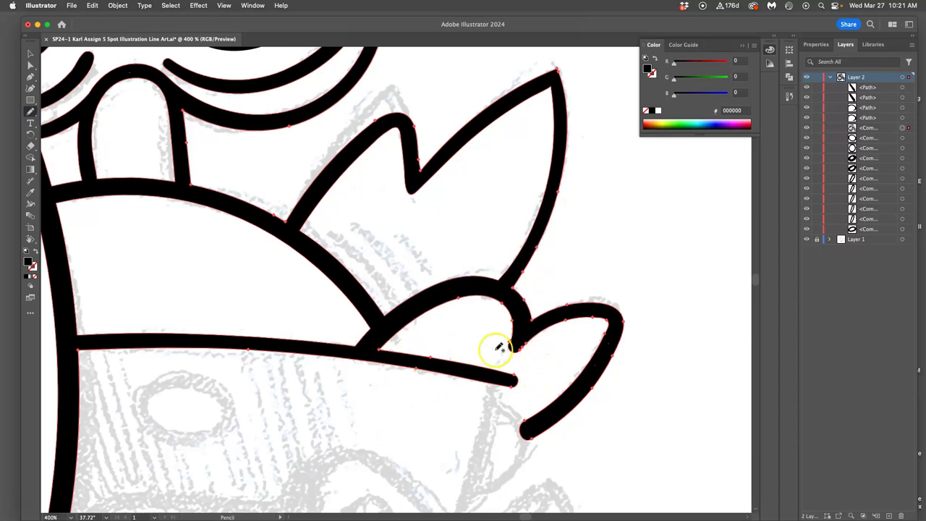
left_click_drag(496, 200, 492, 259)
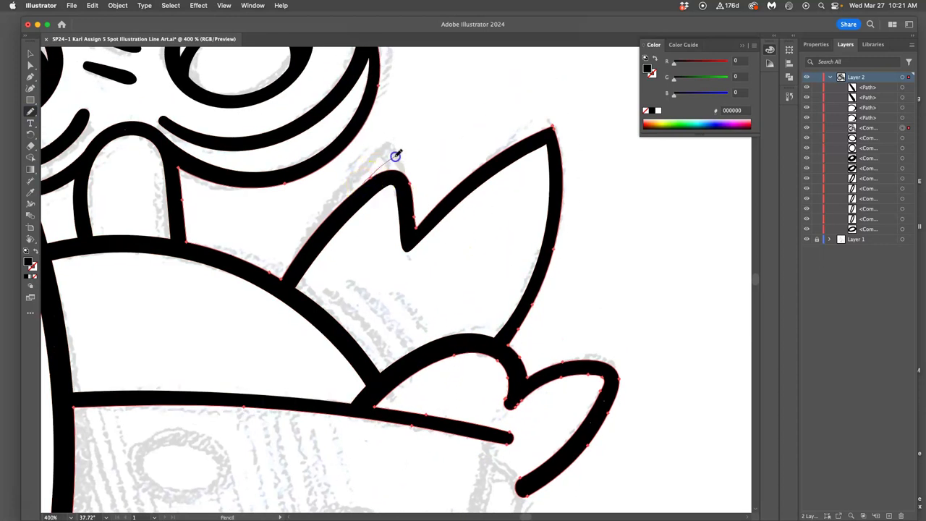
left_click_drag(414, 190, 412, 192)
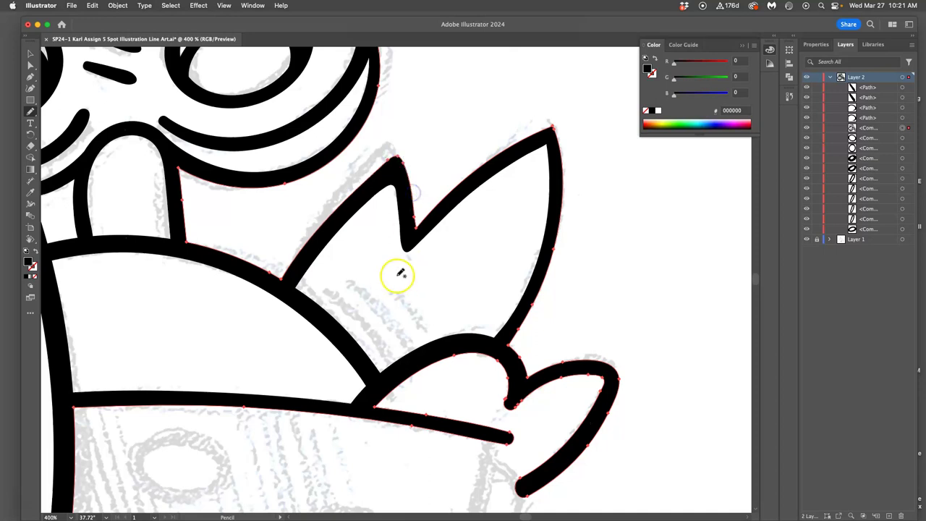
key("super")
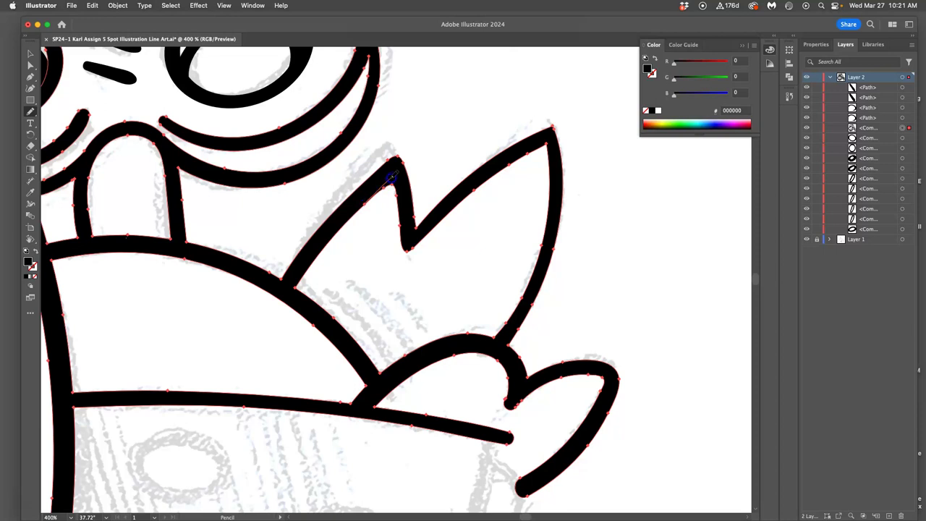
left_click_drag(395, 192, 397, 201)
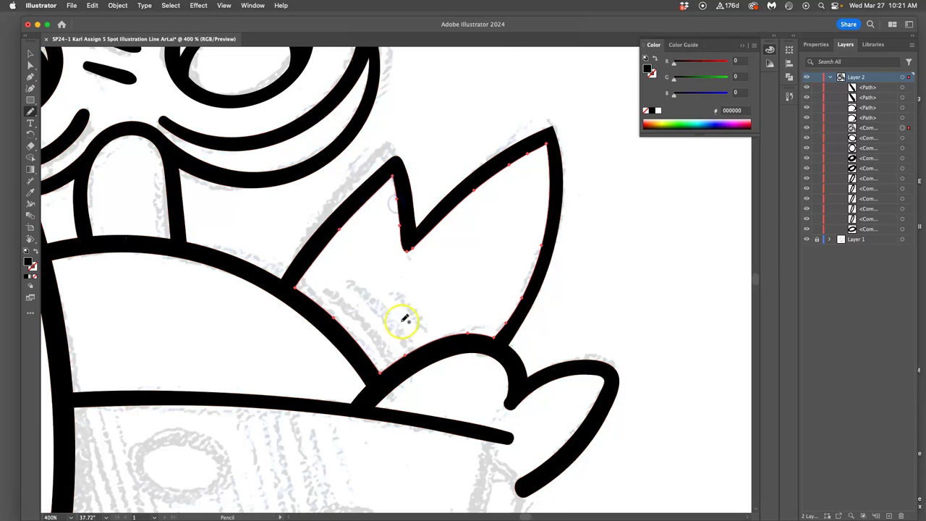
left_click(444, 263, "super")
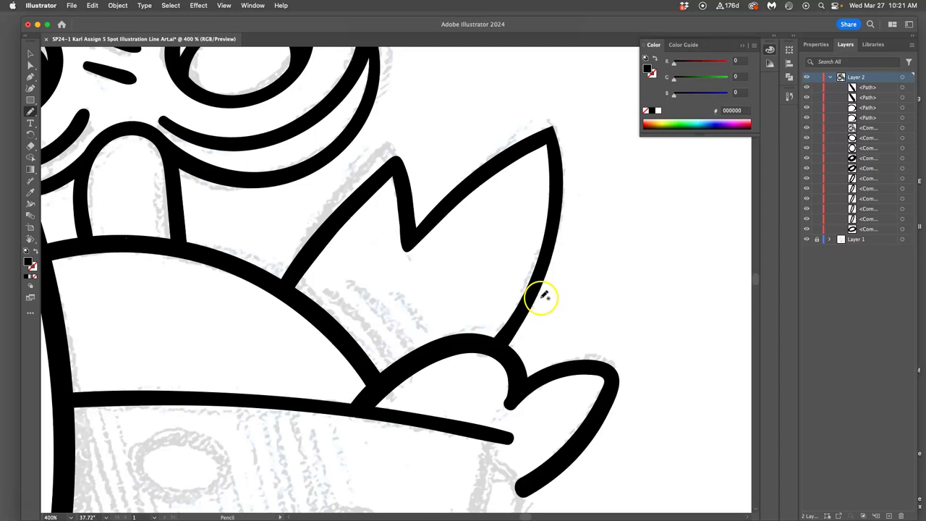
Extend the hat line and ink the edge running down along the sketch below the helmet.
scroll(539, 289, "down", 6)
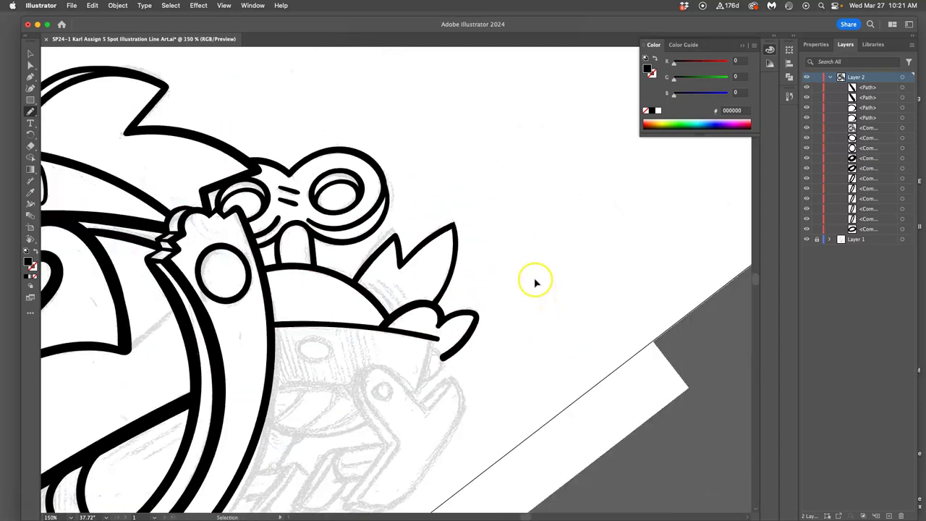
left_click_drag(473, 270, 520, 165)
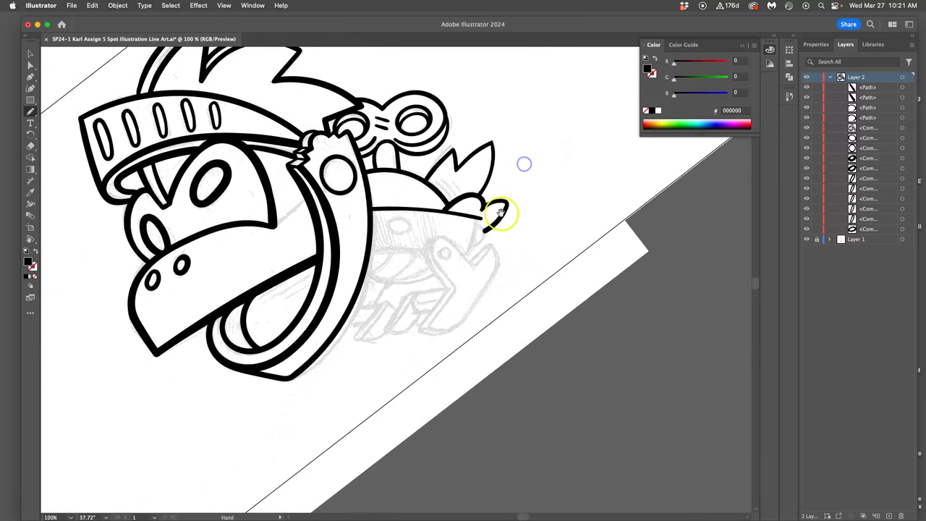
scroll(513, 241, "up", 1)
scroll(507, 231, "up", 2)
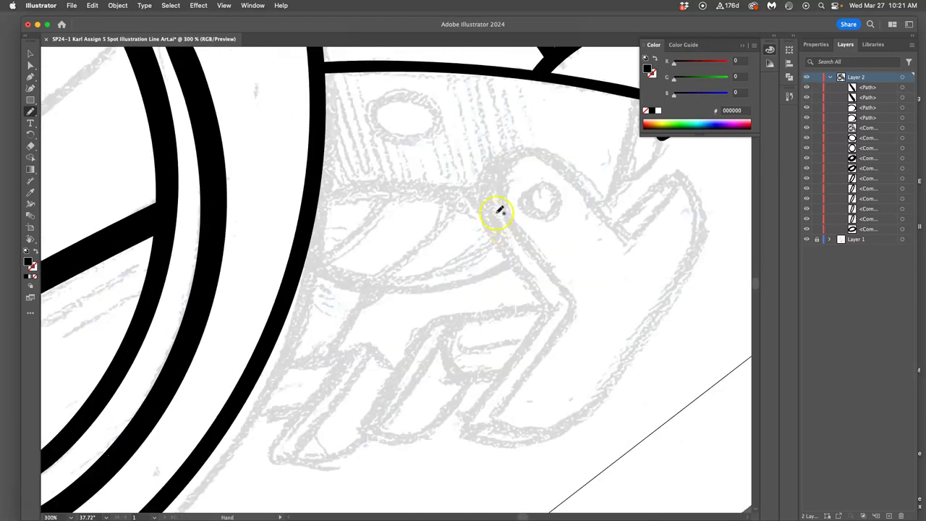
left_click_drag(499, 207, 359, 239)
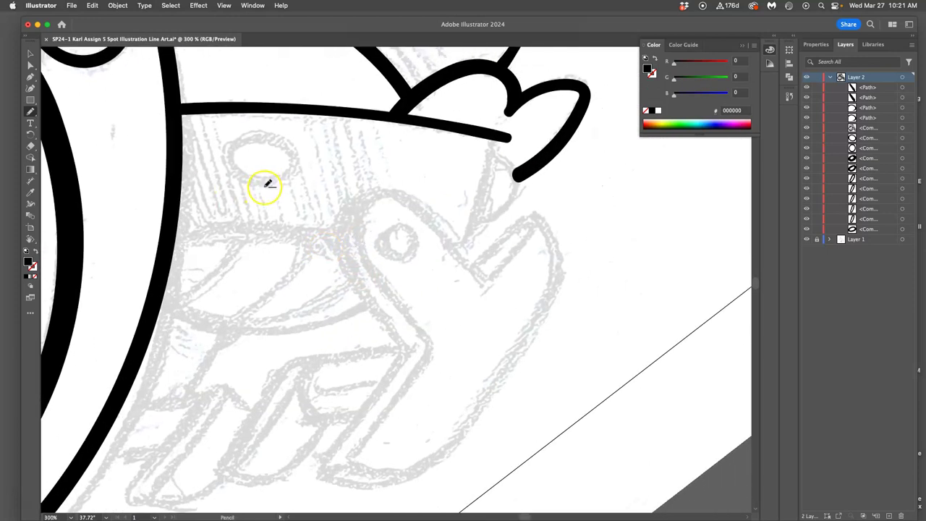
key("shift+b")
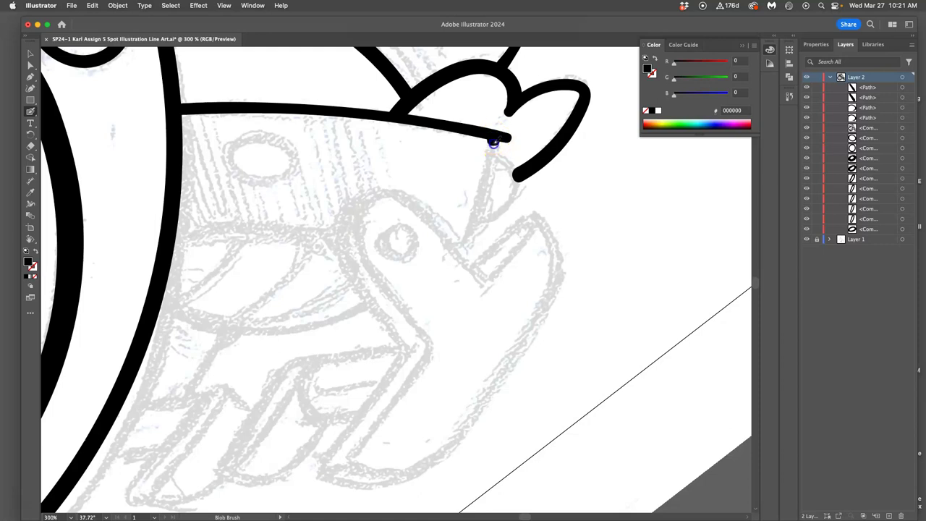
left_click_drag(488, 185, 461, 253)
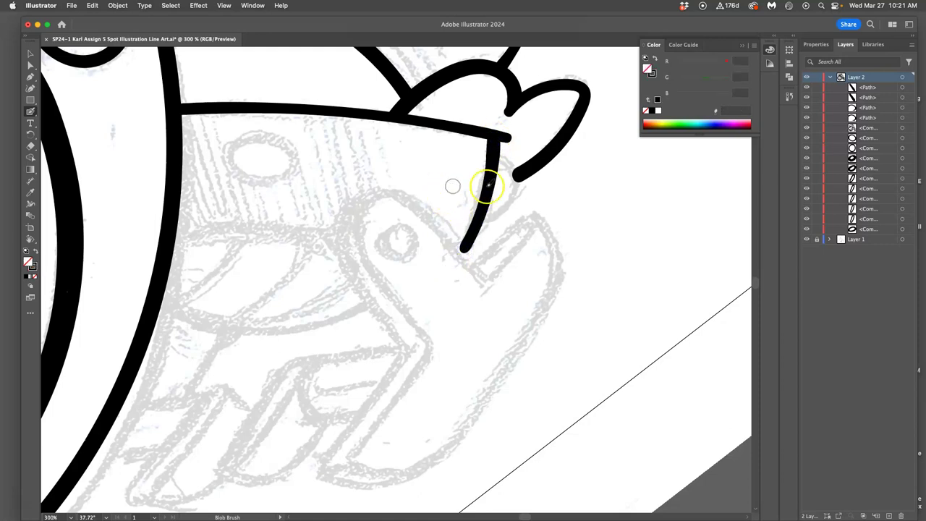
left_click_drag(491, 186, 494, 154)
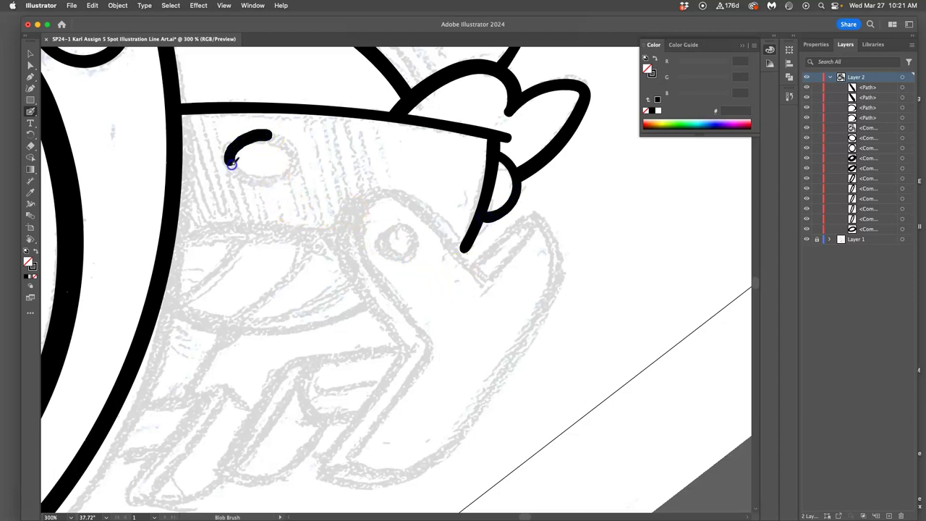
Ink the small oval and the eye with brushed circles, then undo both.
left_click_drag(266, 134, 265, 136)
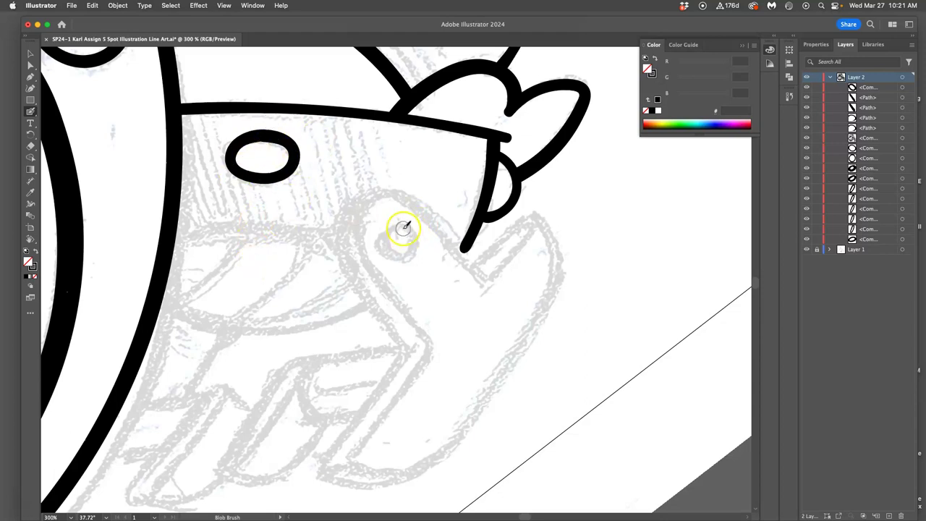
mouse_move(400, 227)
left_mouse_down()
mouse_move(410, 250)
mouse_move(398, 226)
left_mouse_up()
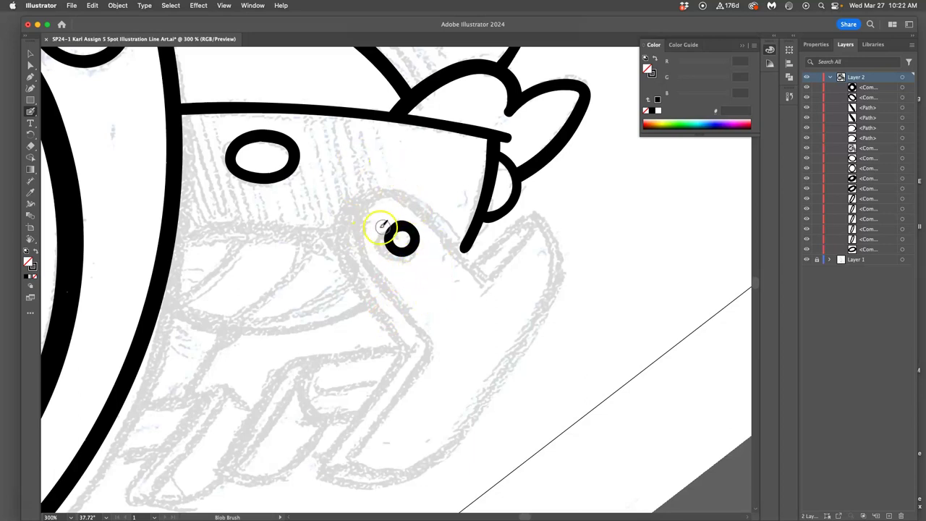
key("super+z")
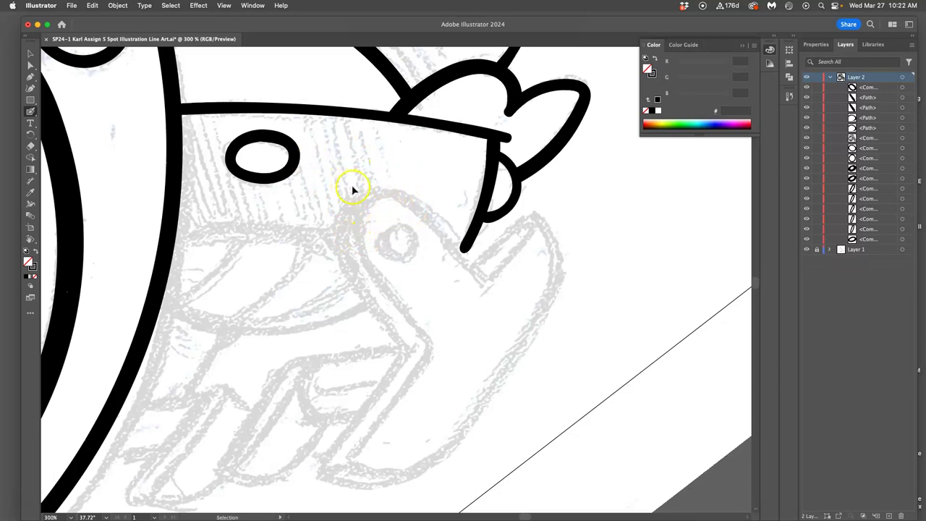
key("super+z")
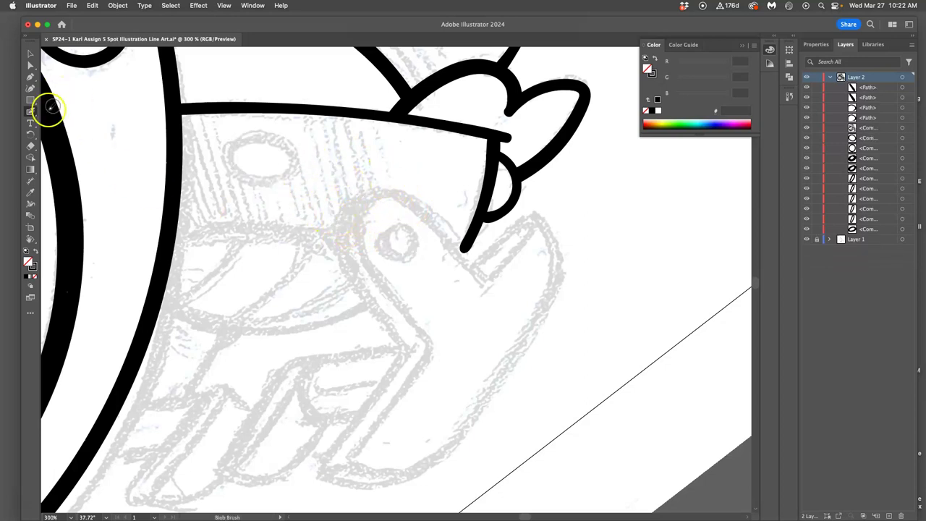
Draw an ellipse over the sketch's oval with the Ellipse Tool and tilt it to match.
left_click_drag(31, 100, 65, 112)
left_click_drag(222, 139, 310, 163)
left_click(294, 131)
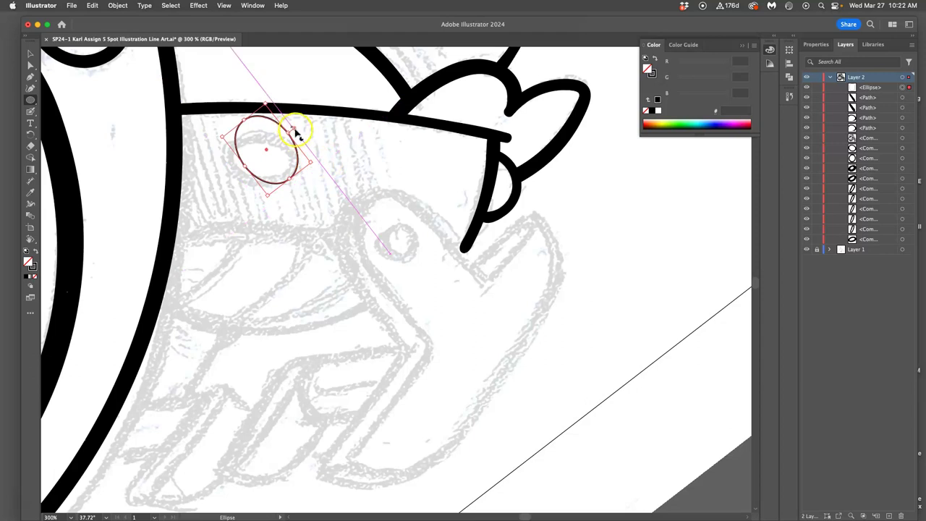
left_click_drag(294, 133, 294, 134)
key("v")
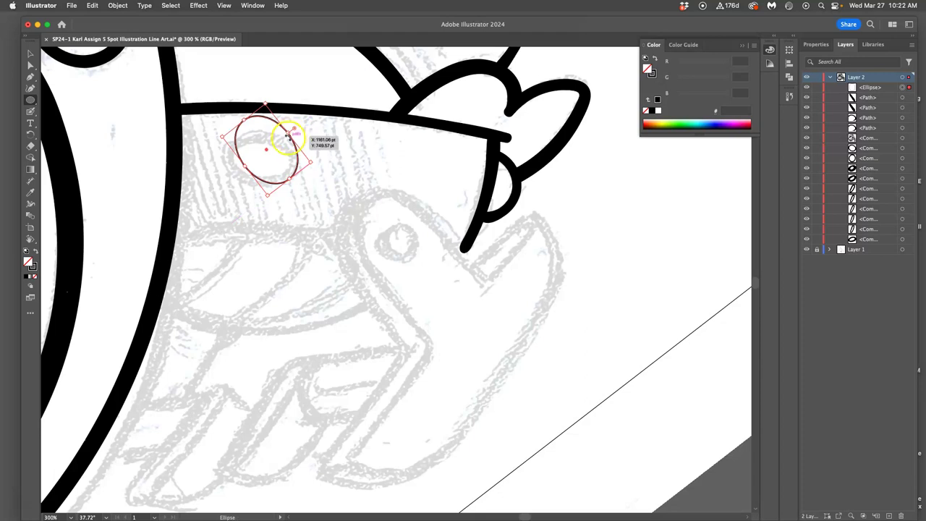
left_click(325, 149)
Reset the view rotation to 0°, then select the ellipse and show its Properties.
key("shift+h")
left_click_drag(337, 156, 198, 254)
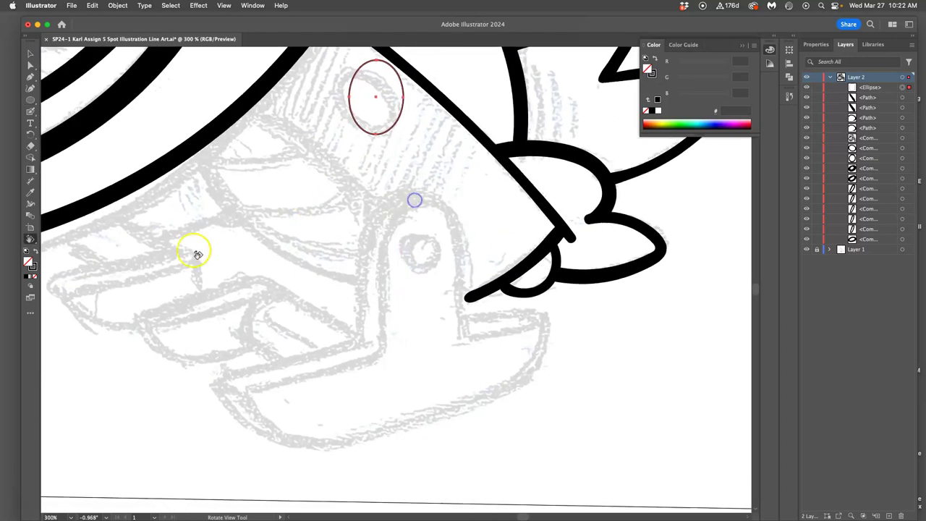
double_click(30, 239)
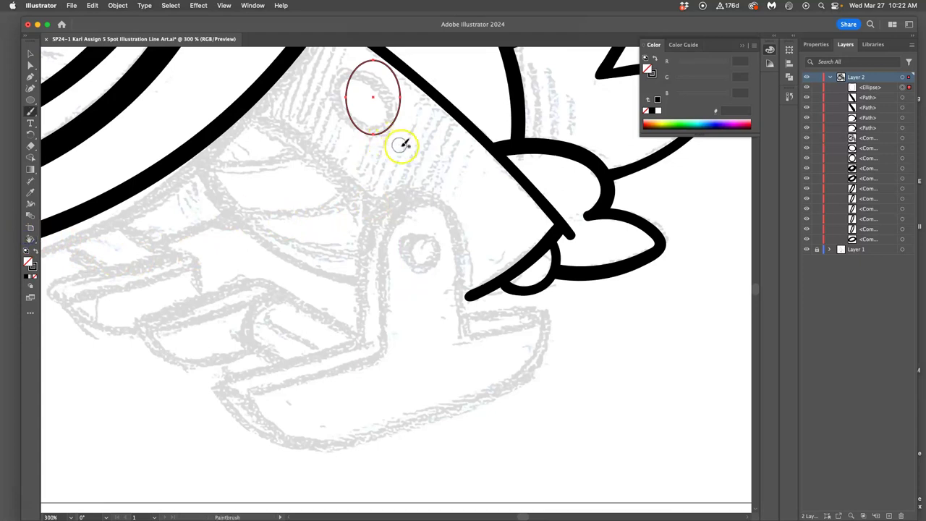
key("b")
scroll(413, 207, "up", 5)
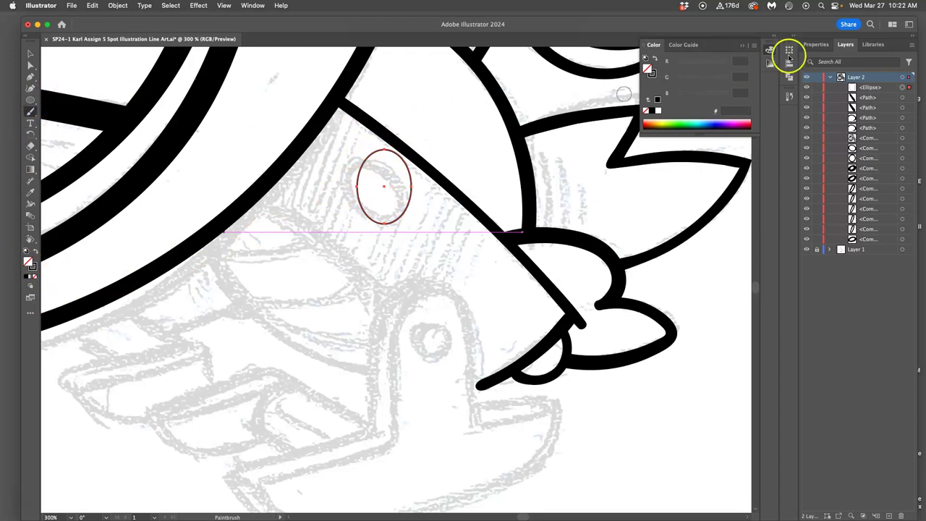
left_click(870, 87)
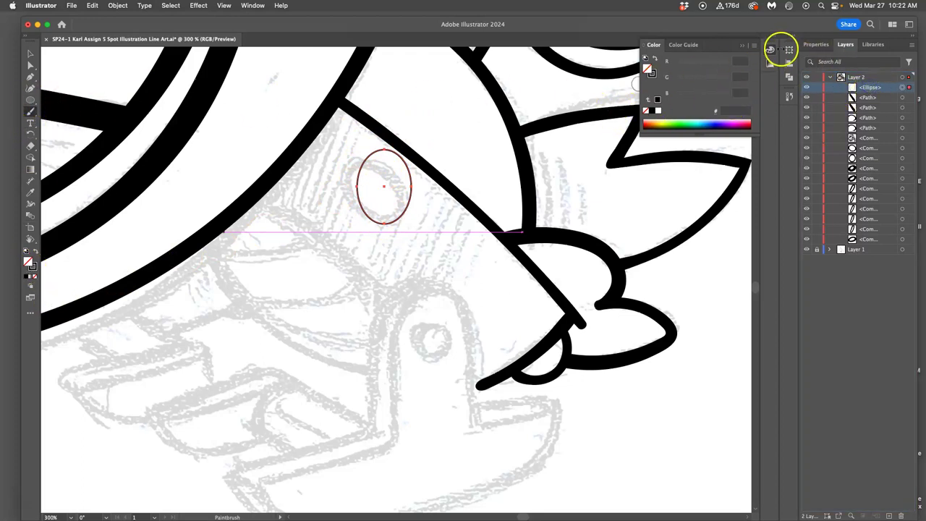
left_click(823, 44)
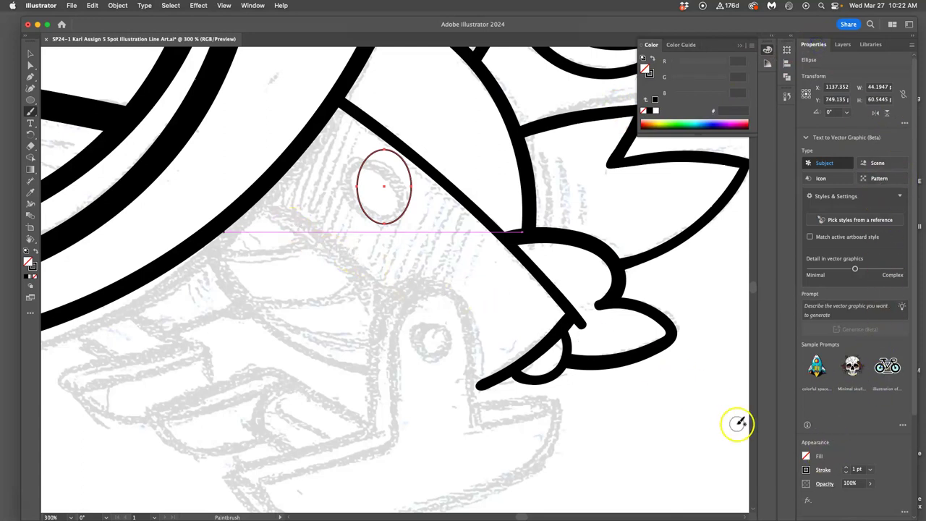
Set the ellipse's stroke weight to 5 pt in Properties.
left_click(847, 468)
left_click(847, 468)
left_click(847, 469)
left_click(847, 468)
left_click(846, 472)
Rotate and resize the ellipse with the Selection tool into a 42.525 pt circle, then zoom in.
left_click(31, 55)
left_click_drag(415, 149, 379, 170)
left_click_drag(421, 197, 410, 196)
left_click(356, 186)
left_click_drag(329, 185, 335, 184)
left_click(394, 174)
left_click_drag(394, 174, 392, 175)
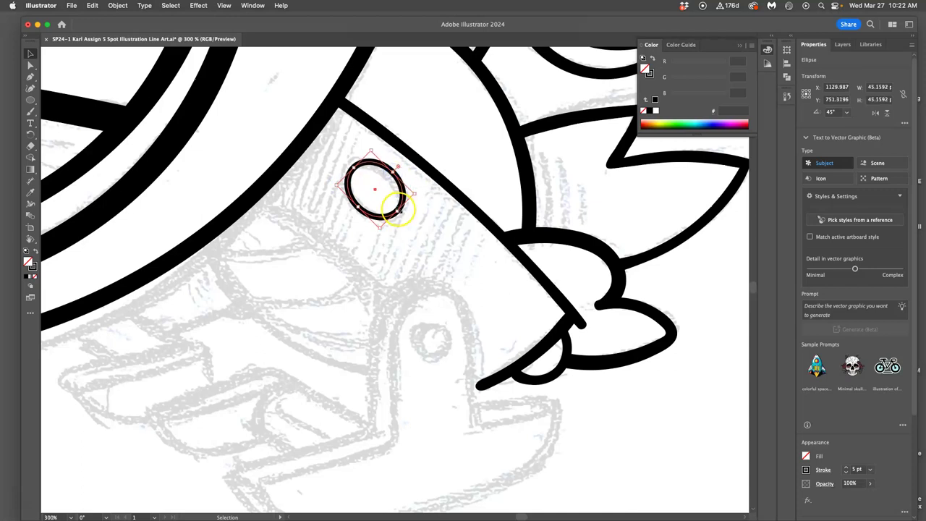
mouse_move(399, 210)
left_mouse_down()
mouse_move(390, 199)
mouse_move(403, 212)
mouse_move(403, 200)
left_mouse_up()
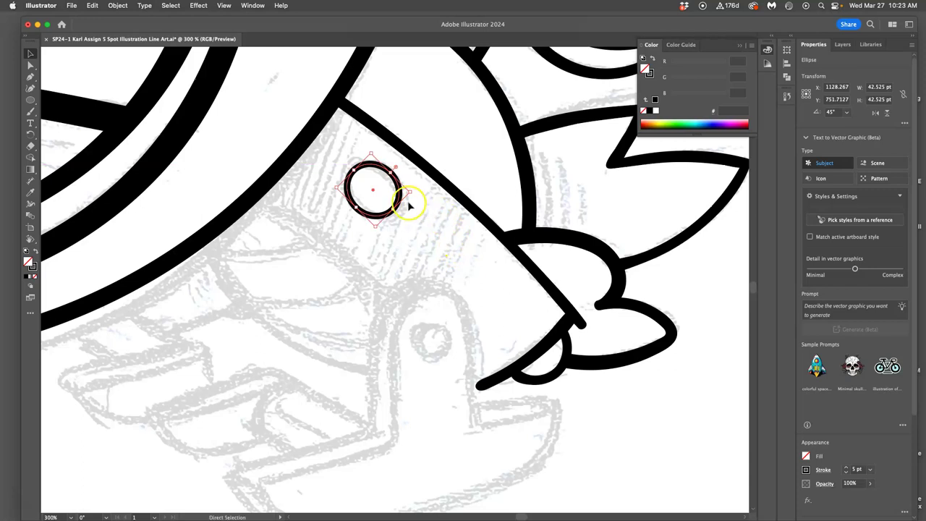
key("super+equal")
key("super+equal")
key("super+equal")
key("super+equal")
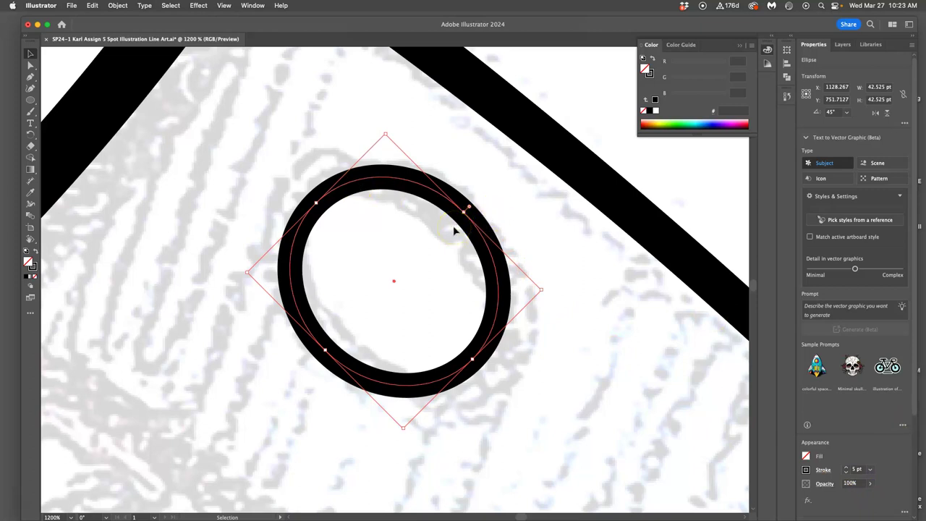
Outline the eye circle's 5 pt stroke into a black-filled ring, then reselect it whole.
left_click(109, 72, "shift")
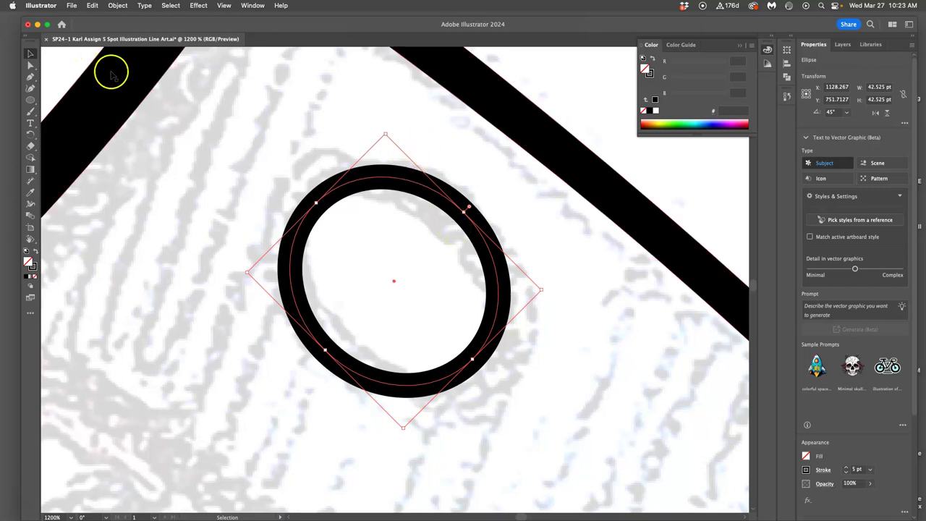
left_click(118, 6)
mouse_move(180, 259)
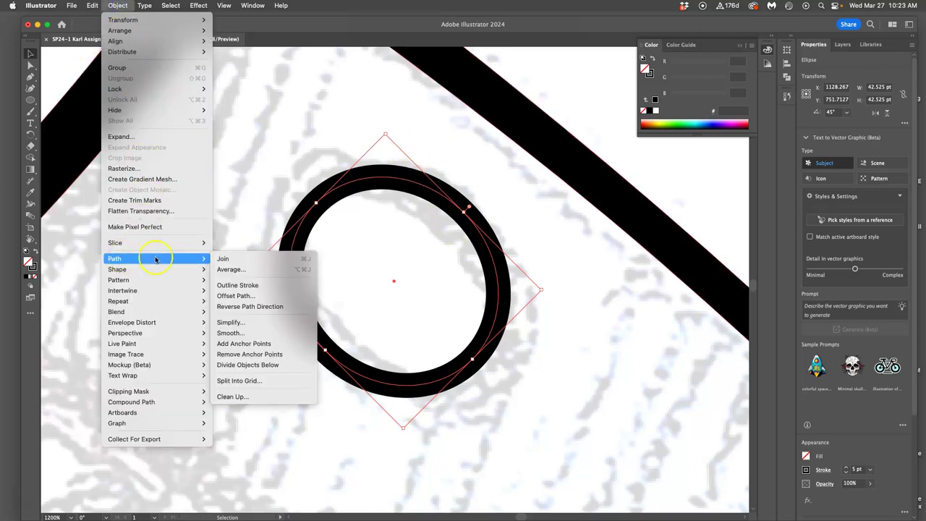
left_click(243, 286)
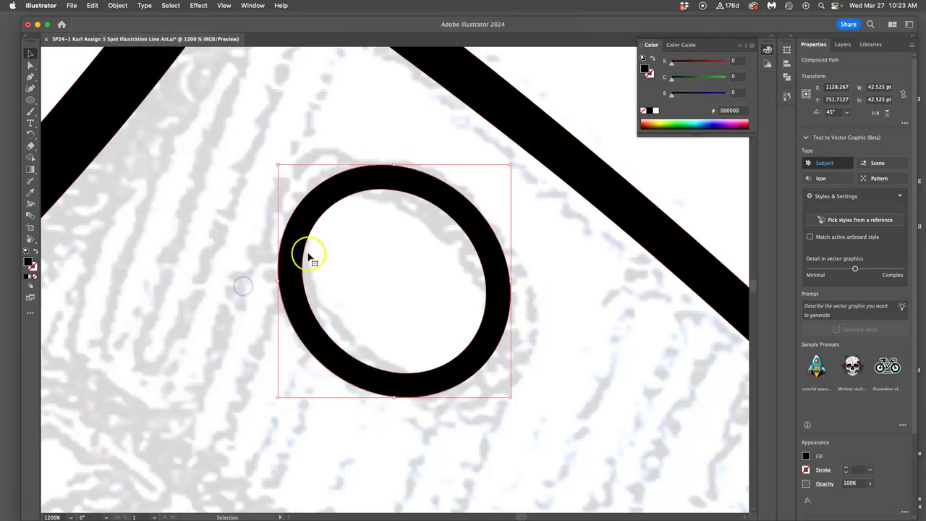
left_click(329, 201, "shift")
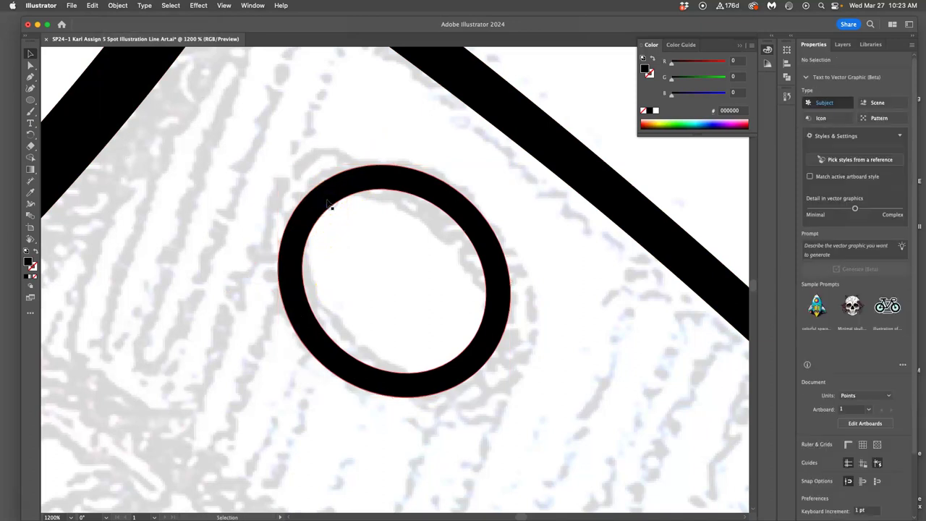
key("v")
left_click(328, 203)
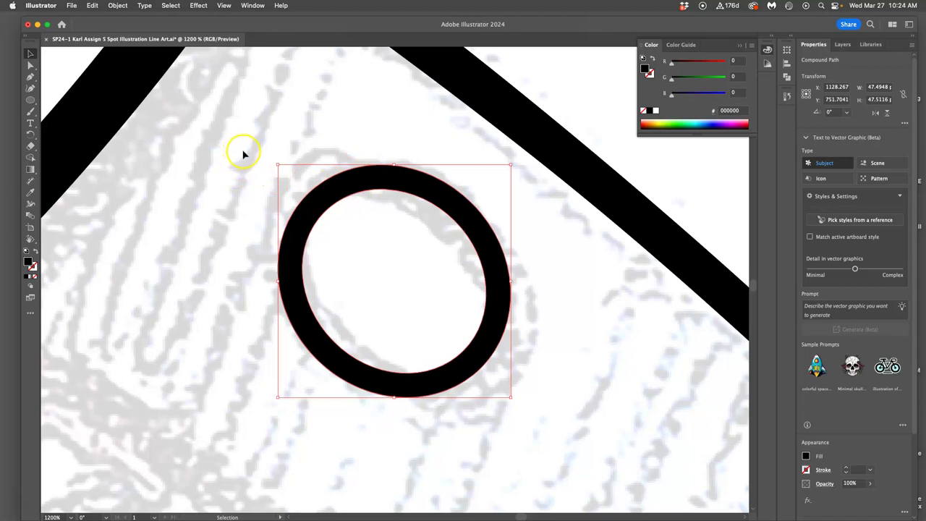
left_click(29, 111)
left_click_drag(30, 110, 68, 134)
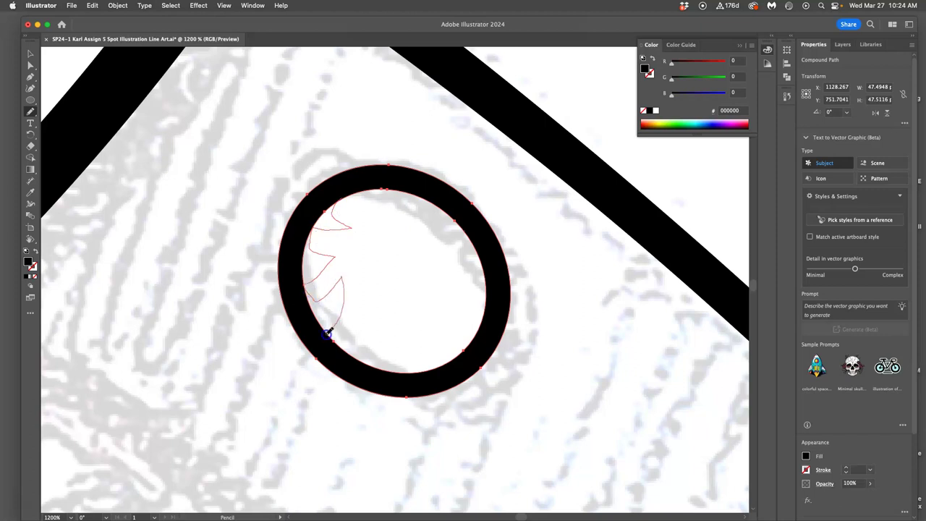
left_click_drag(332, 339, 335, 341)
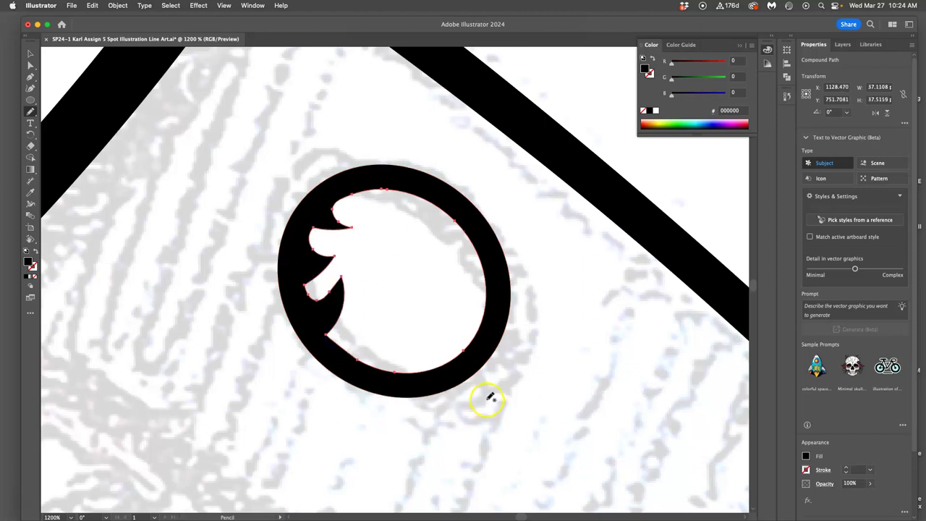
key("super+z")
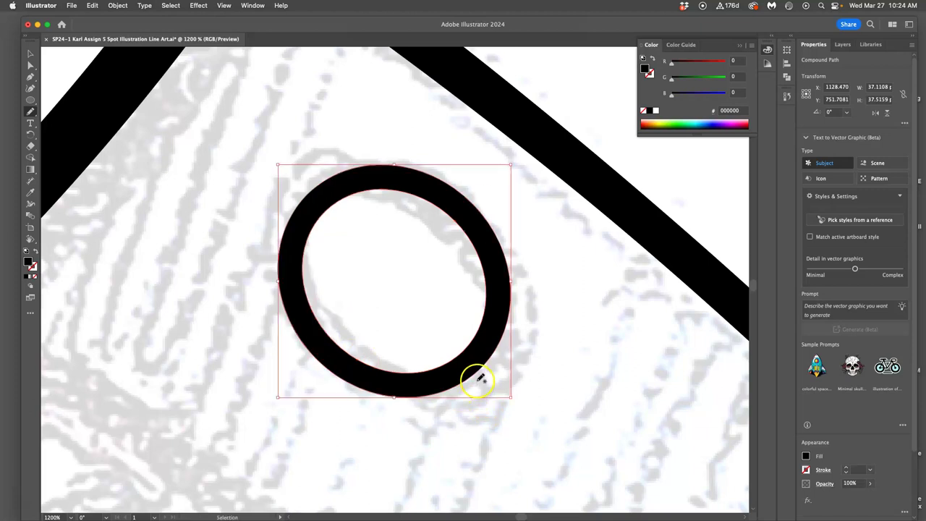
key("super+minus")
key("super+minus")
key("super+minus")
key("super+minus")
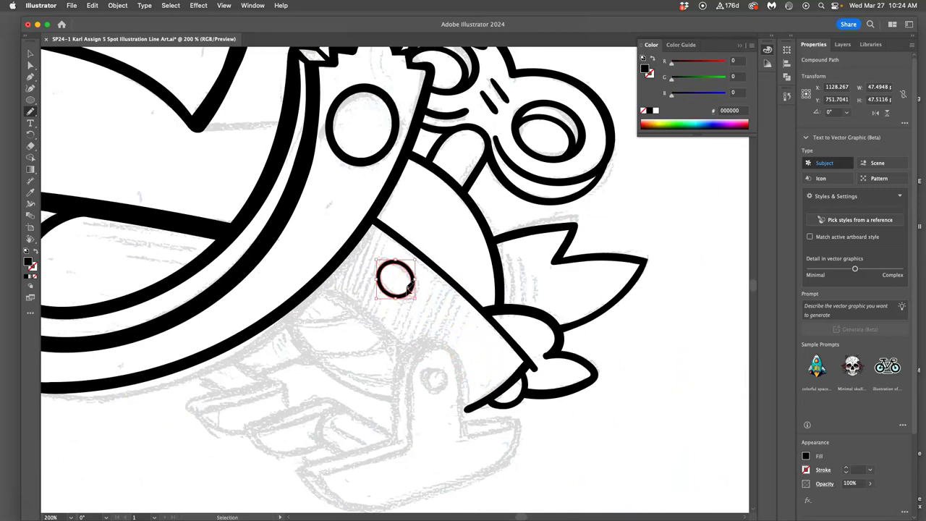
Duplicate the ring, drag the copy down toward the sketch's lower eye and tilt it.
left_click_drag(409, 288, 408, 289)
left_click(32, 56)
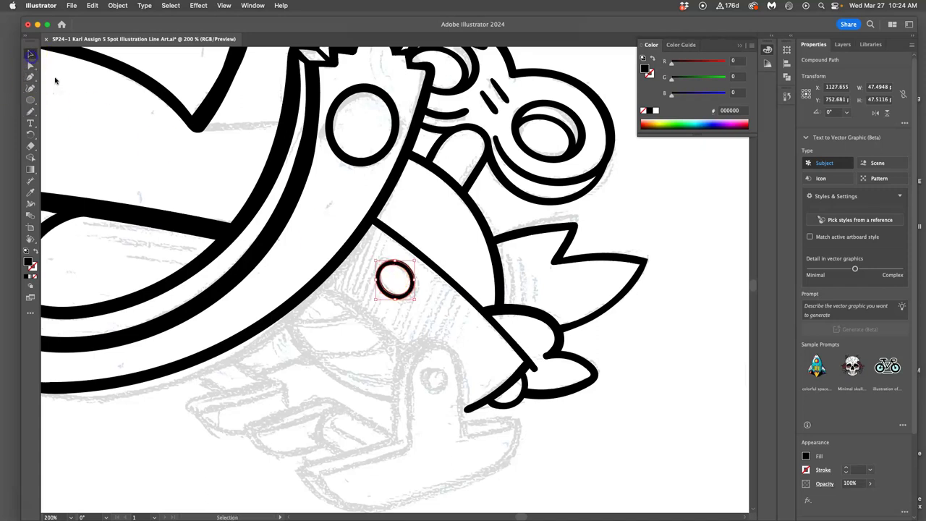
left_click(391, 292)
left_click_drag(389, 291, 431, 387)
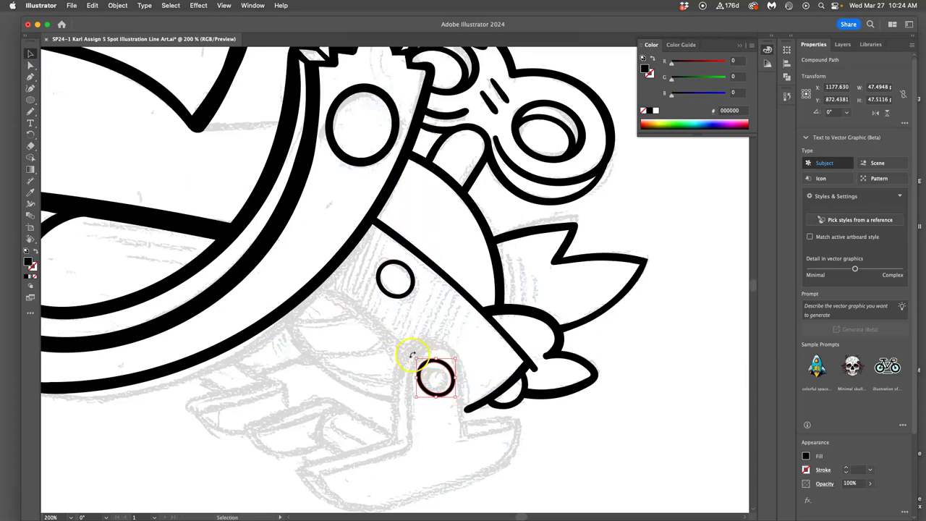
left_click_drag(412, 354, 447, 377)
Settle the copied ring over the sketch's lower eye, zoom in and reselect it.
left_click(490, 389)
key("super+equal")
key("super+equal")
key("super+equal")
key("super+equal")
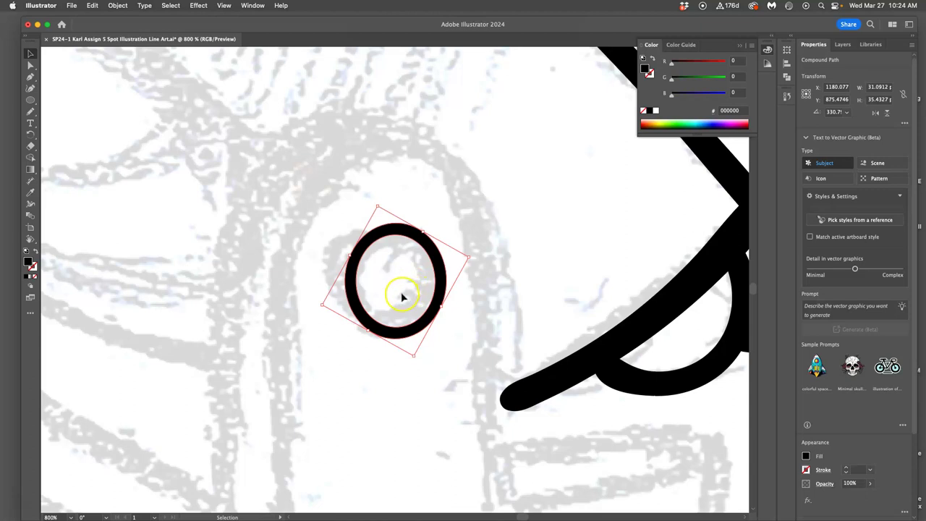
key("a")
key("v")
left_click(444, 283)
Make an offset copy of the ring slightly left and resize the rings to fit the eye.
left_click_drag(443, 284, 432, 304)
left_click(416, 304)
left_click_drag(452, 261, 460, 258)
left_click_drag(412, 337, 402, 356)
left_click_drag(355, 201, 360, 198)
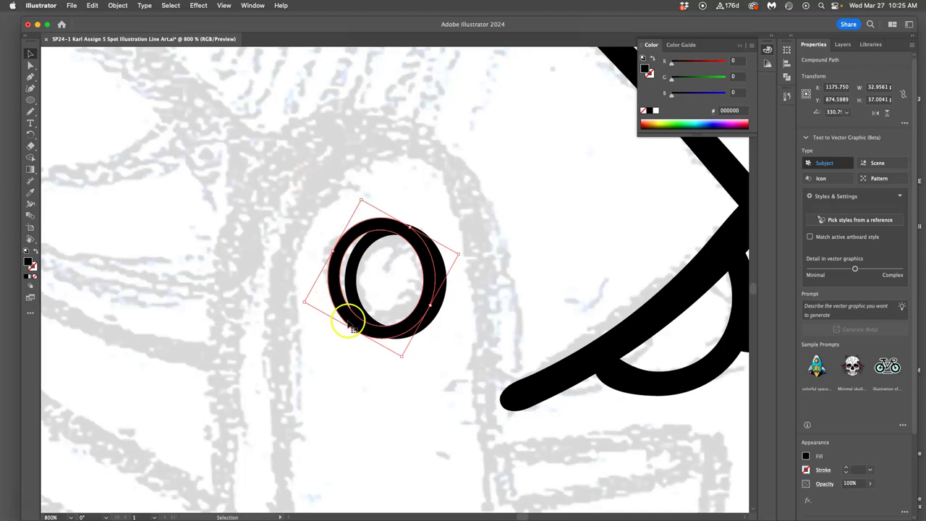
left_click_drag(350, 325, 301, 303)
key("Return")
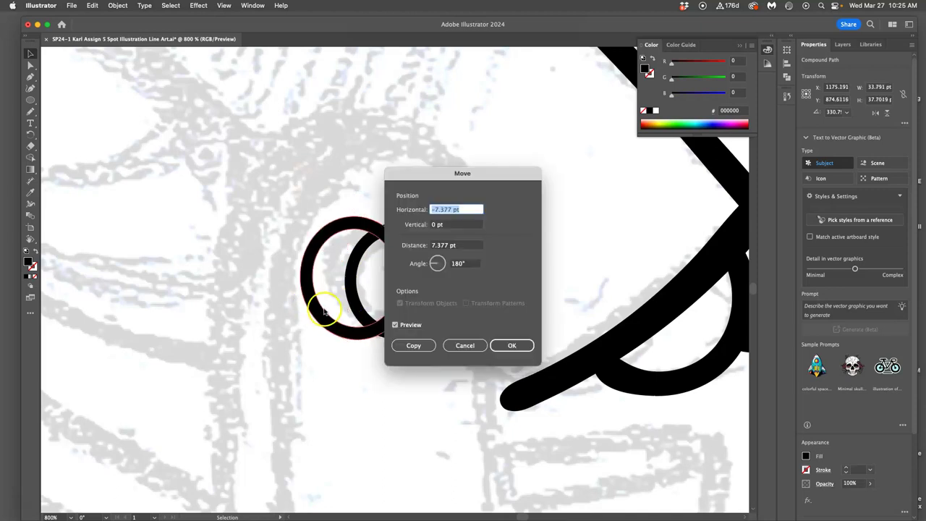
left_click(512, 345)
key("v")
key("ctrl+z")
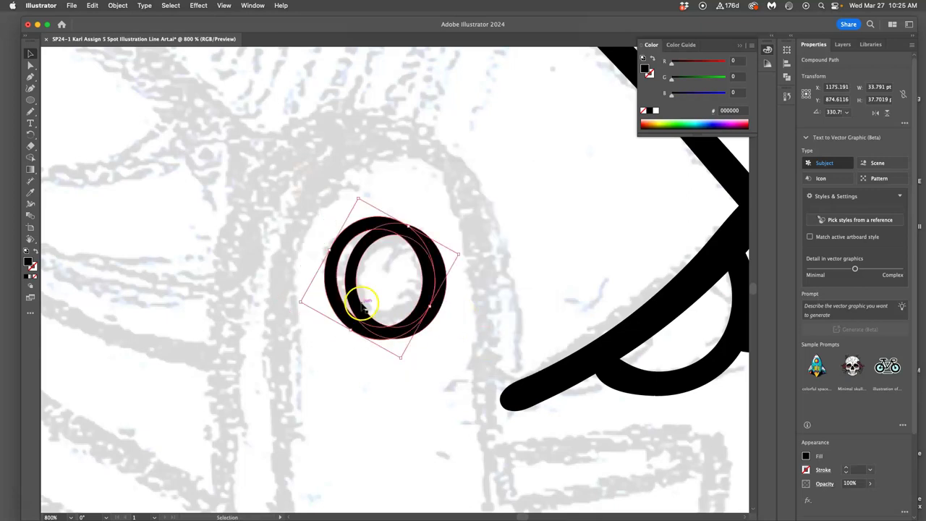
Erase the back ring's section where it overlaps inside the front ring.
left_click(31, 145)
mouse_move(438, 254)
left_mouse_down()
mouse_move(416, 253)
mouse_move(420, 293)
mouse_move(399, 314)
mouse_move(391, 306)
mouse_move(453, 316)
mouse_move(436, 304)
left_mouse_up()
left_click(251, 209)
key("v")
left_click(243, 203)
key("shift+e")
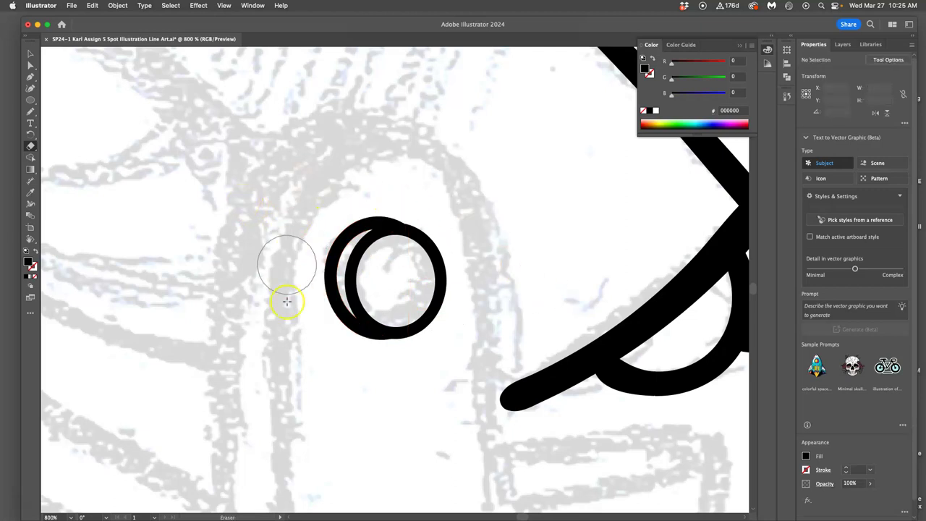